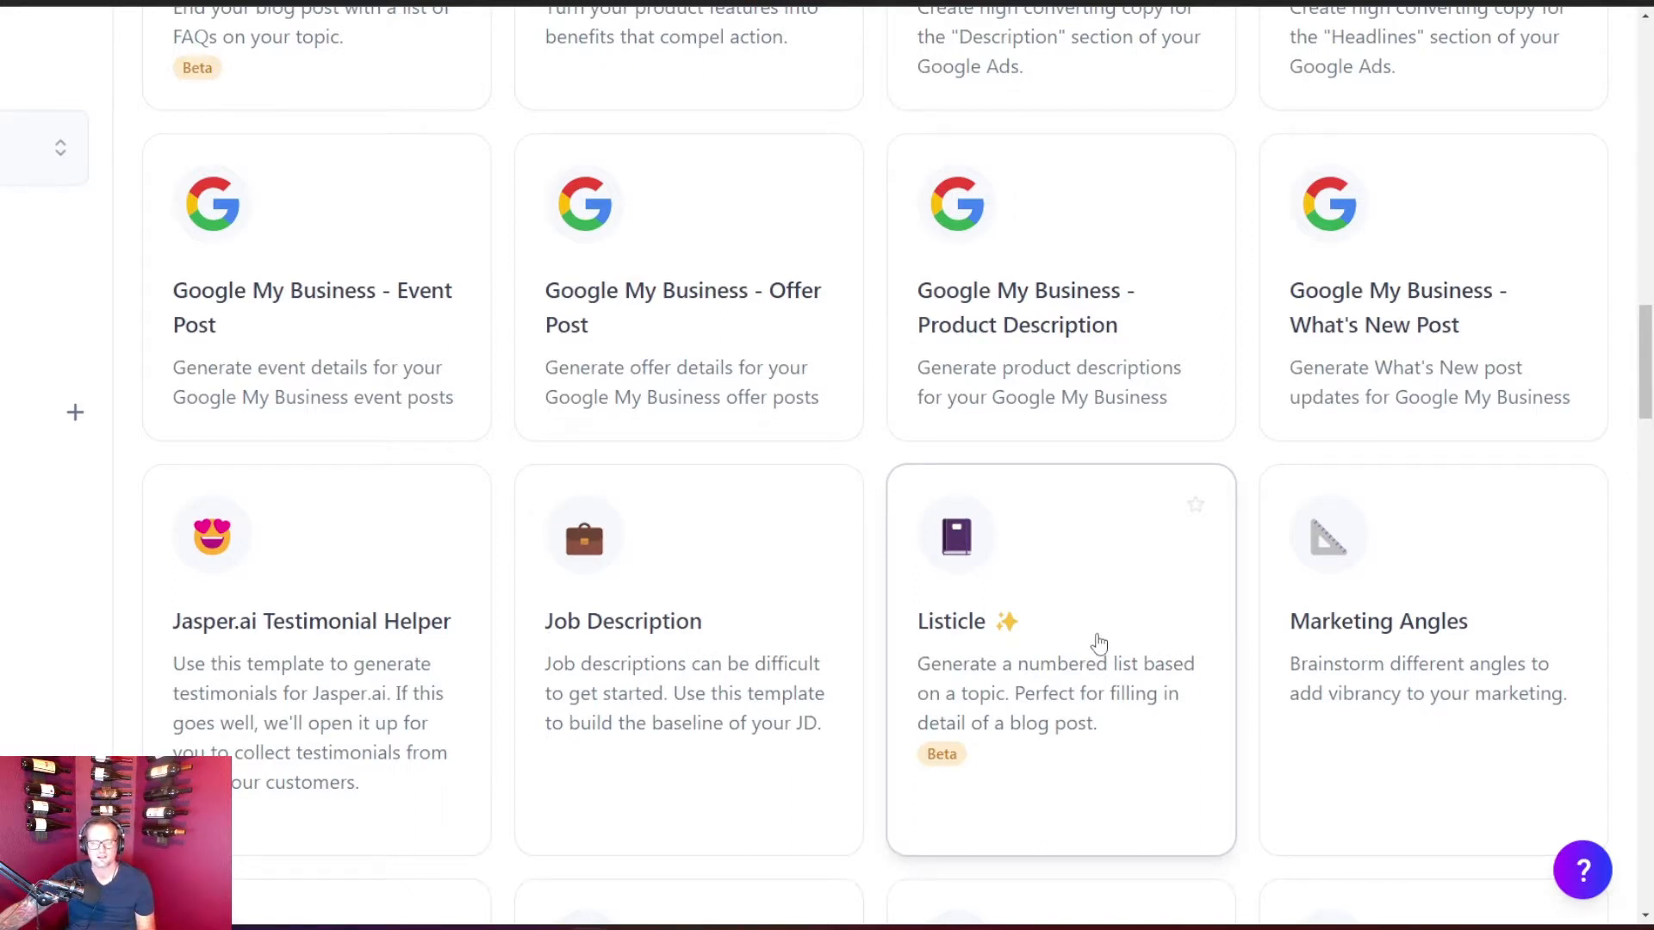
# Step: Open the Listicle template and generate 3 outputs on the topic Best Napa Cabernet with list count 6 and an Educational tone
pyautogui.click(1098, 643)
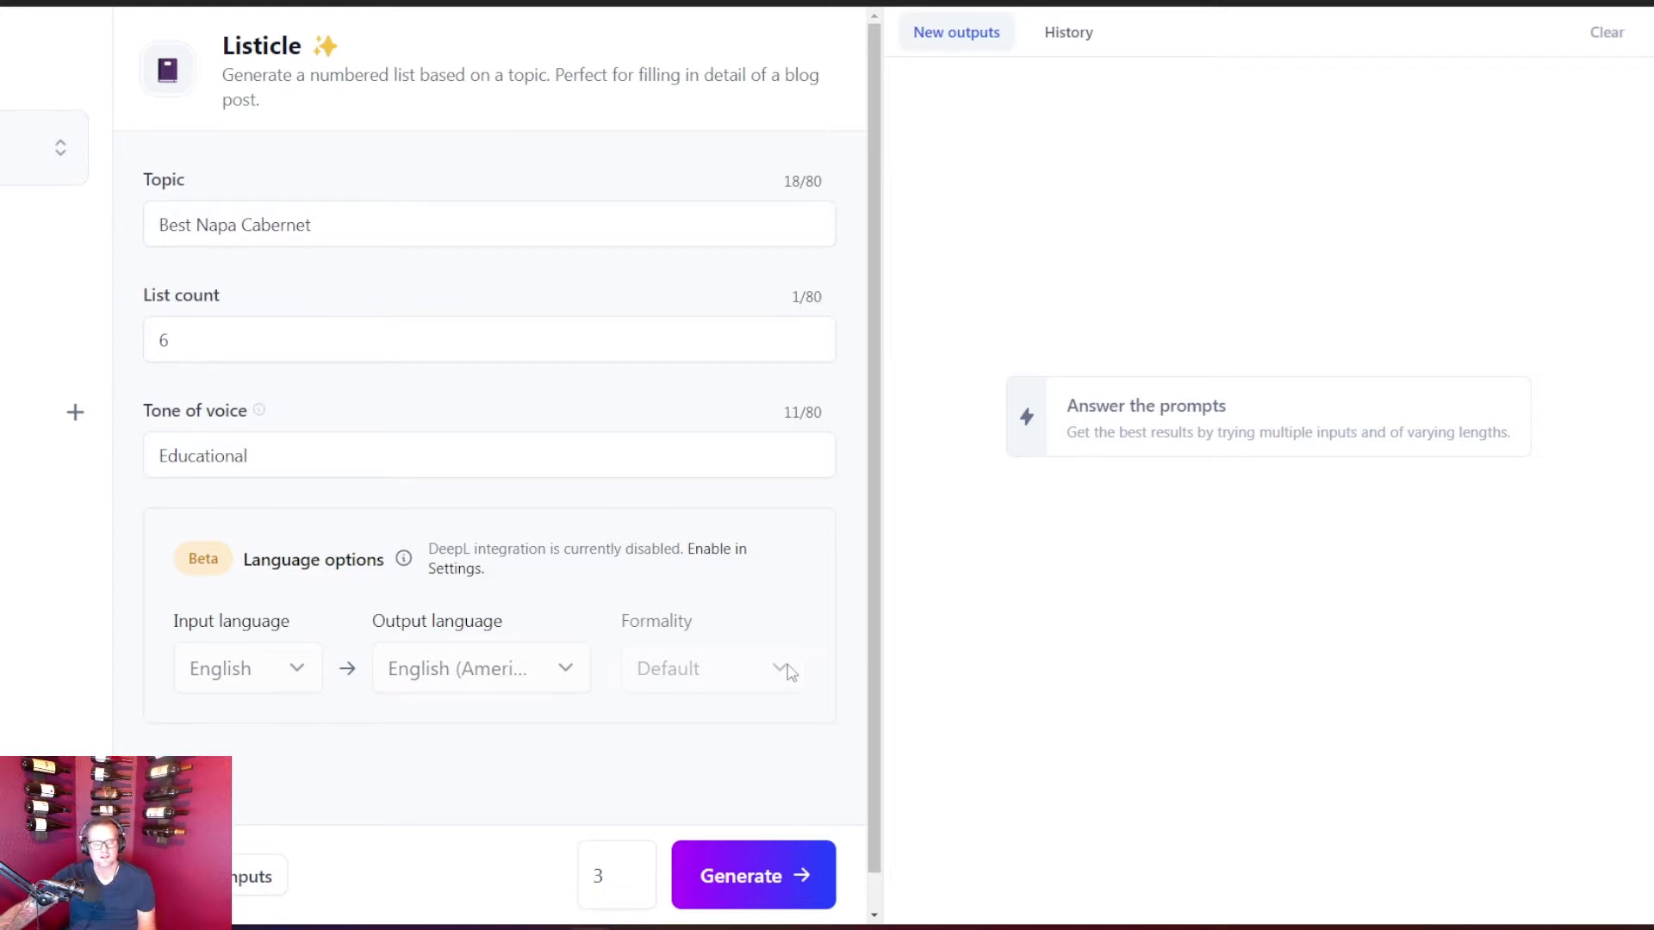
pyautogui.scroll(-1, 787, 664)
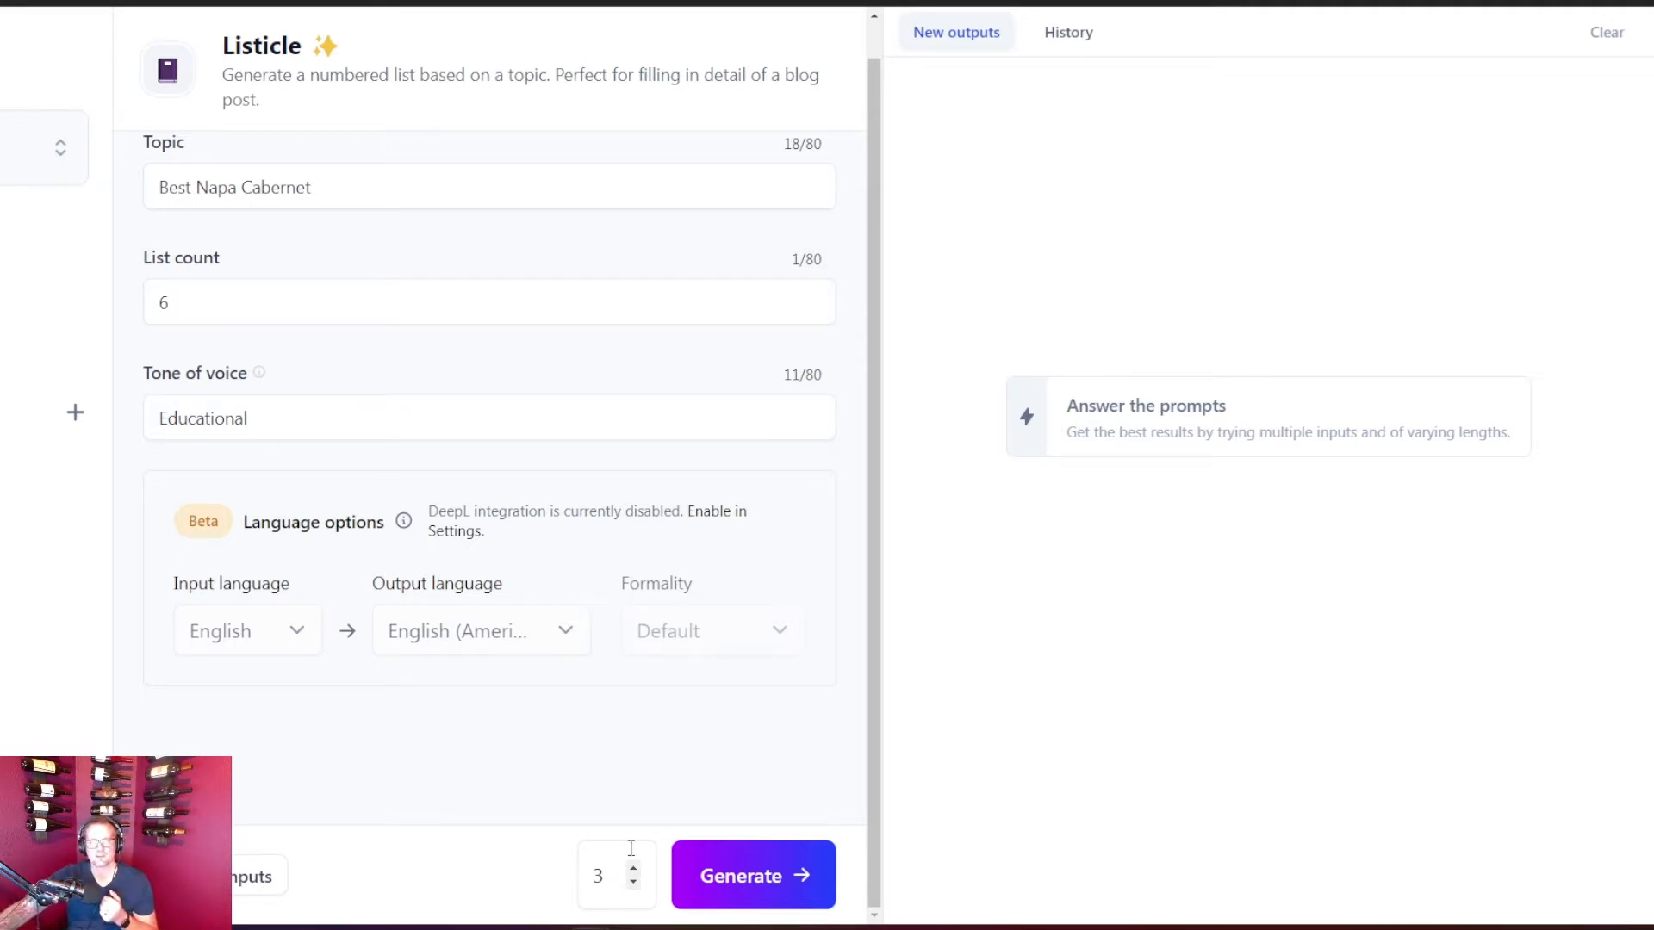
pyautogui.click(739, 874)
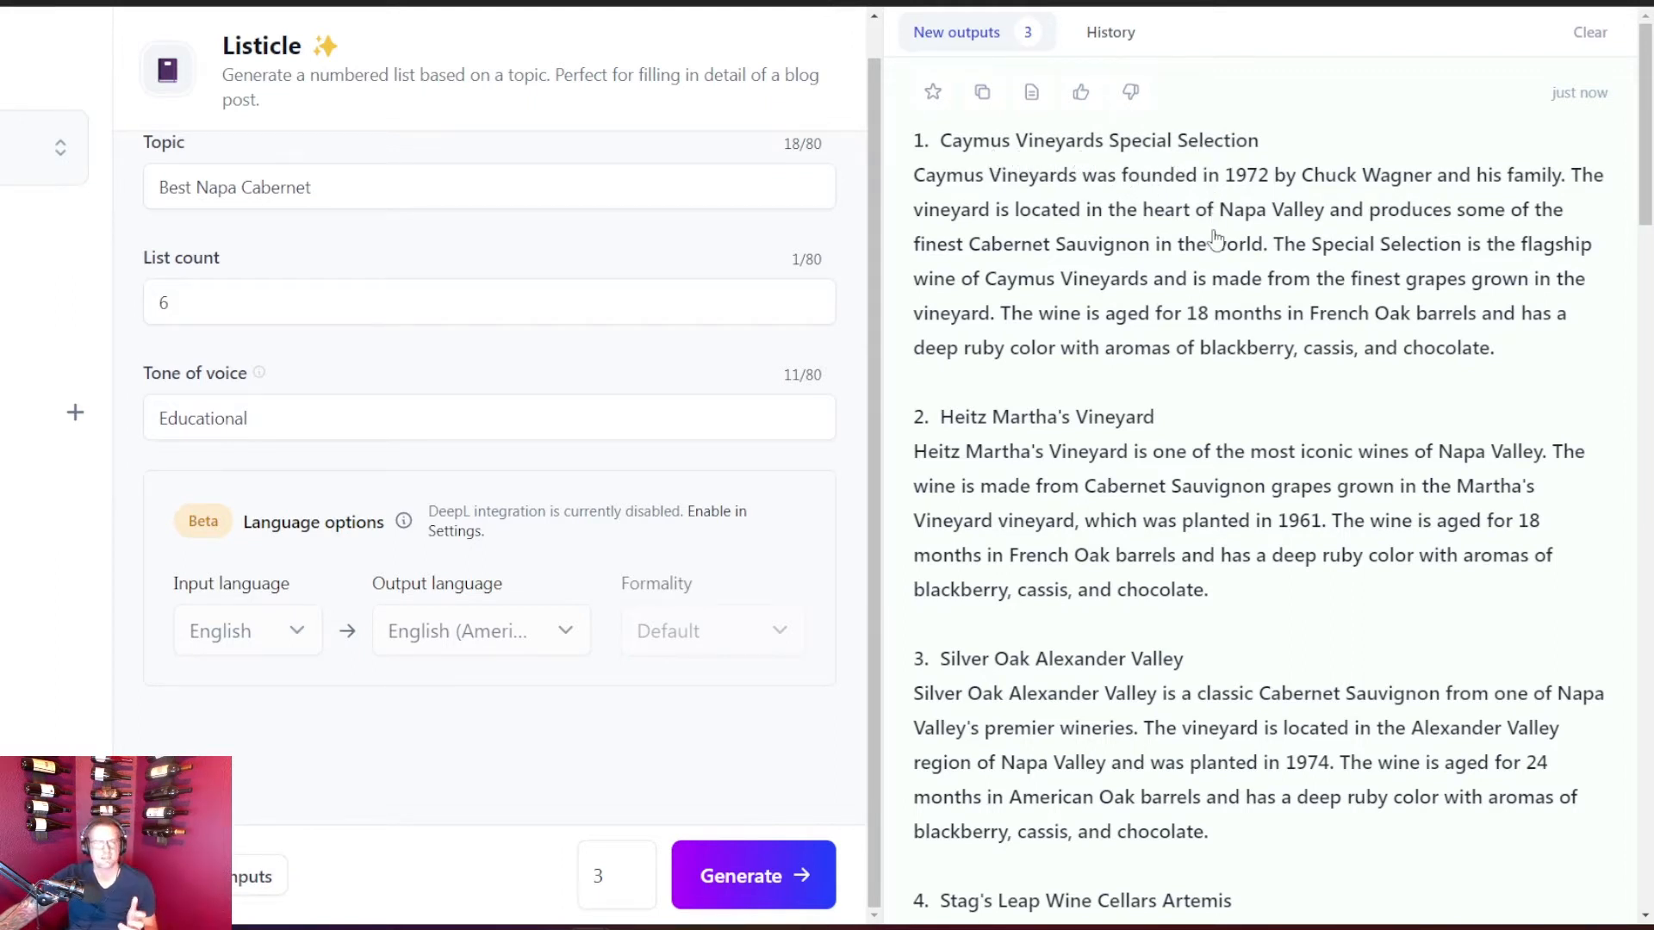
# Step: Read through the first generated listicle, from Caymus Vineyards Special Selection to Cakebread Cellars Benchland Select
pyautogui.scroll(-2, 1215, 237)
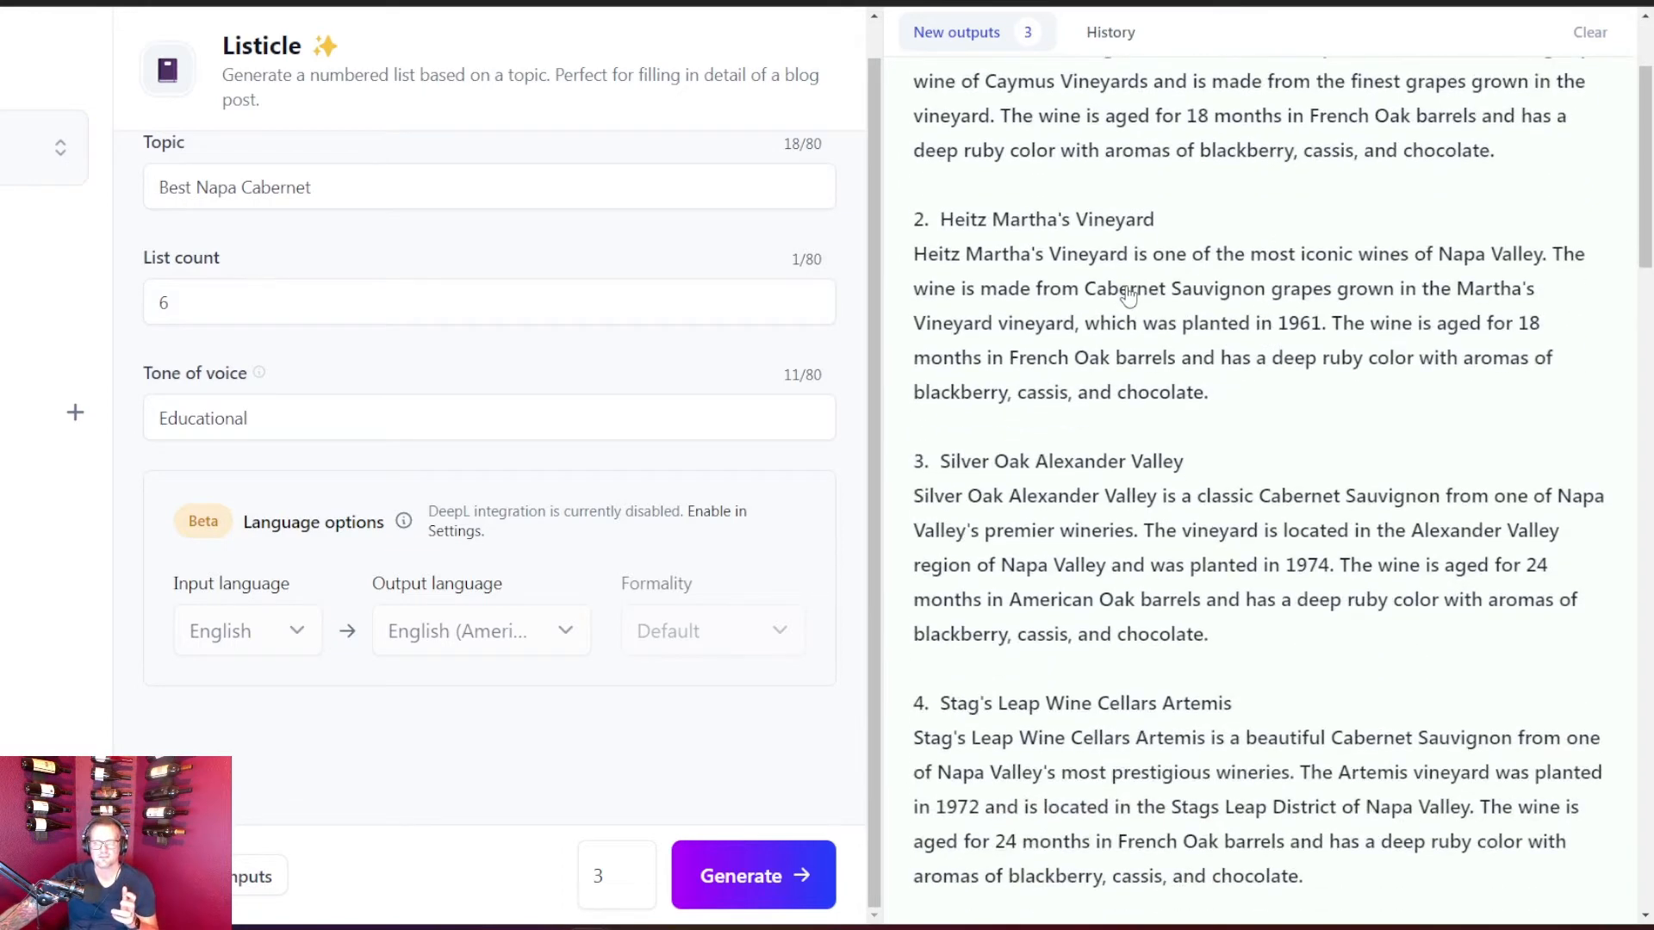
pyautogui.scroll(-2, 1116, 334)
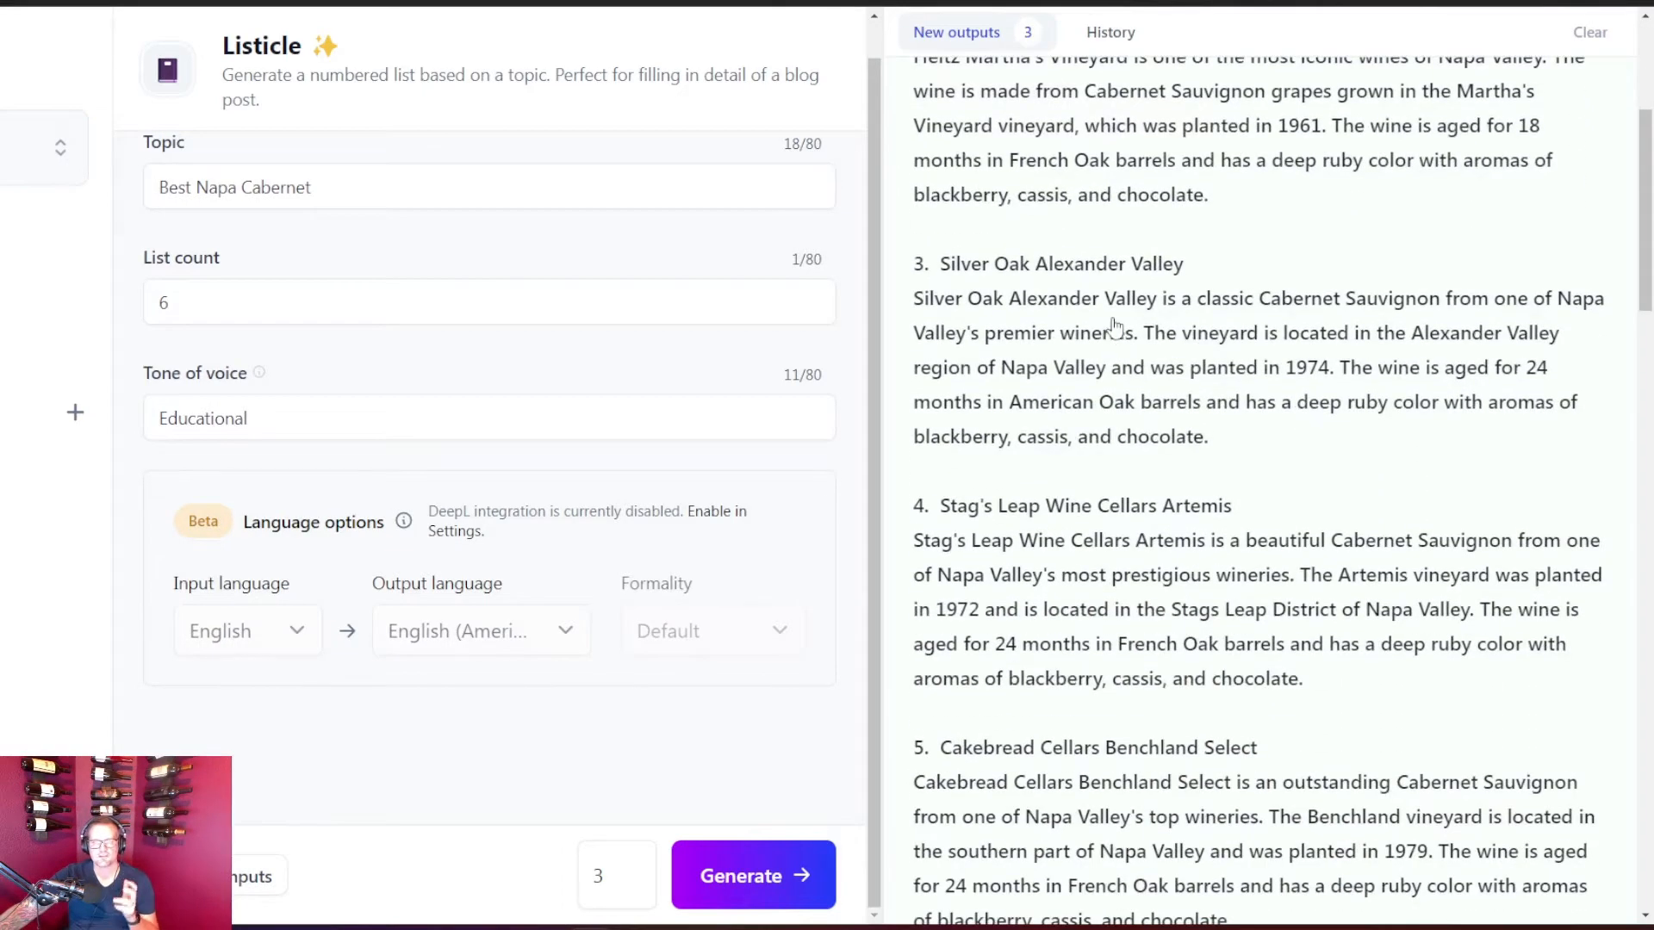
pyautogui.scroll(-2, 1129, 367)
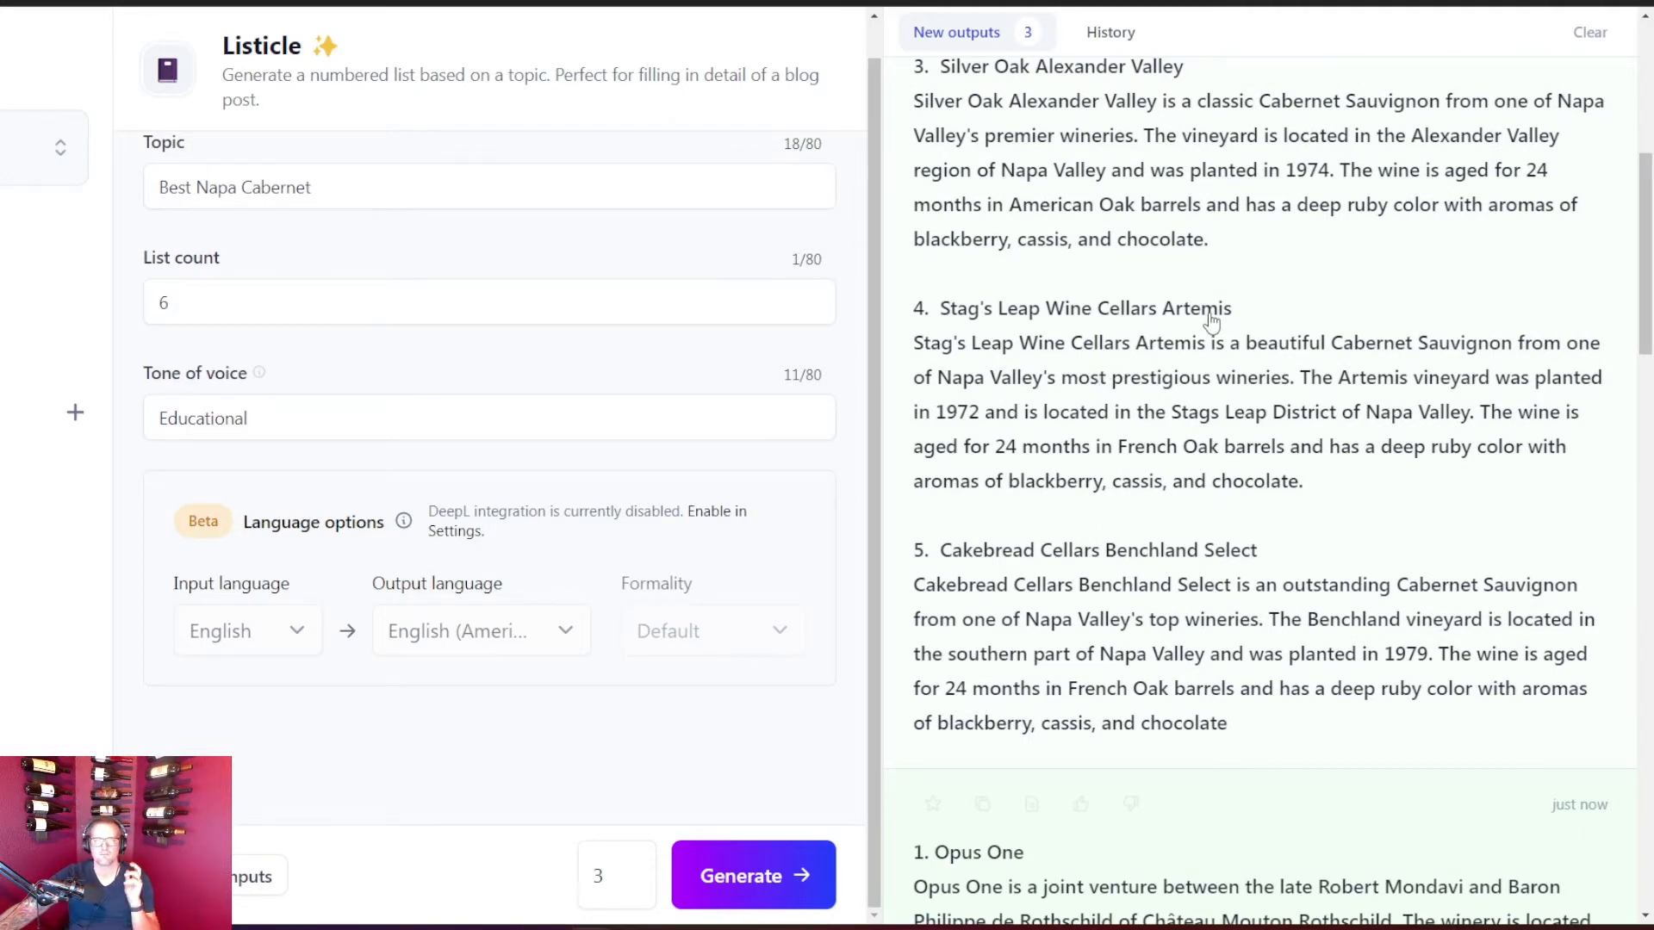
pyautogui.scroll(-1, 1273, 366)
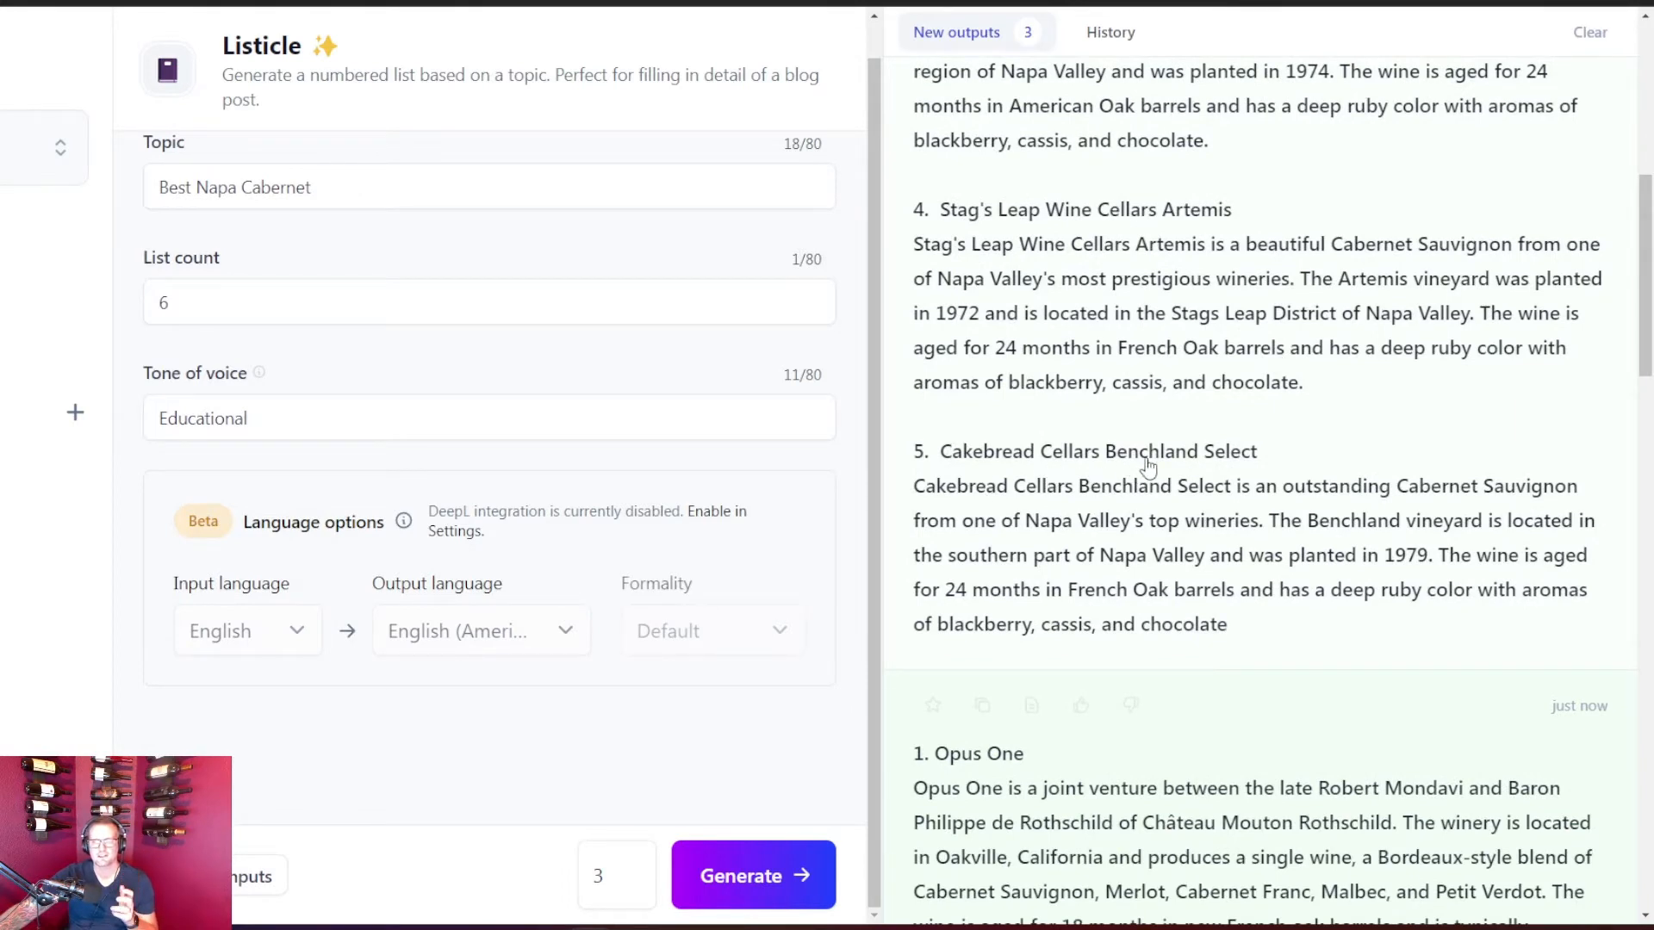
pyautogui.scroll(2, 1154, 478)
pyautogui.scroll(4, 1141, 422)
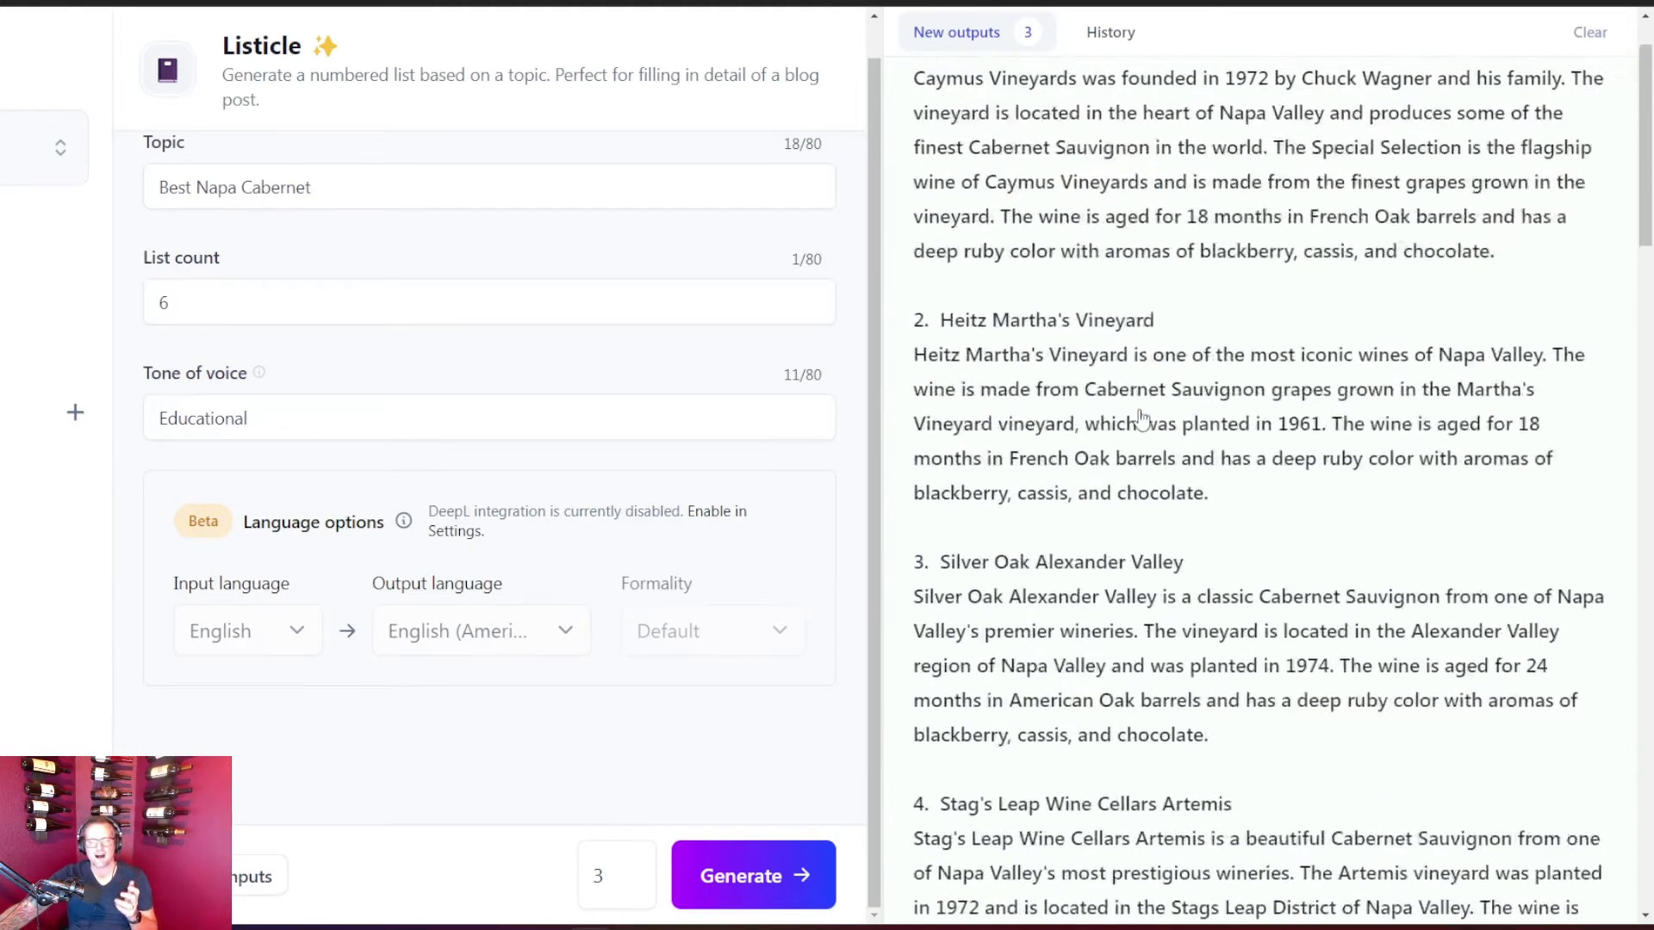
pyautogui.scroll(1, 1142, 422)
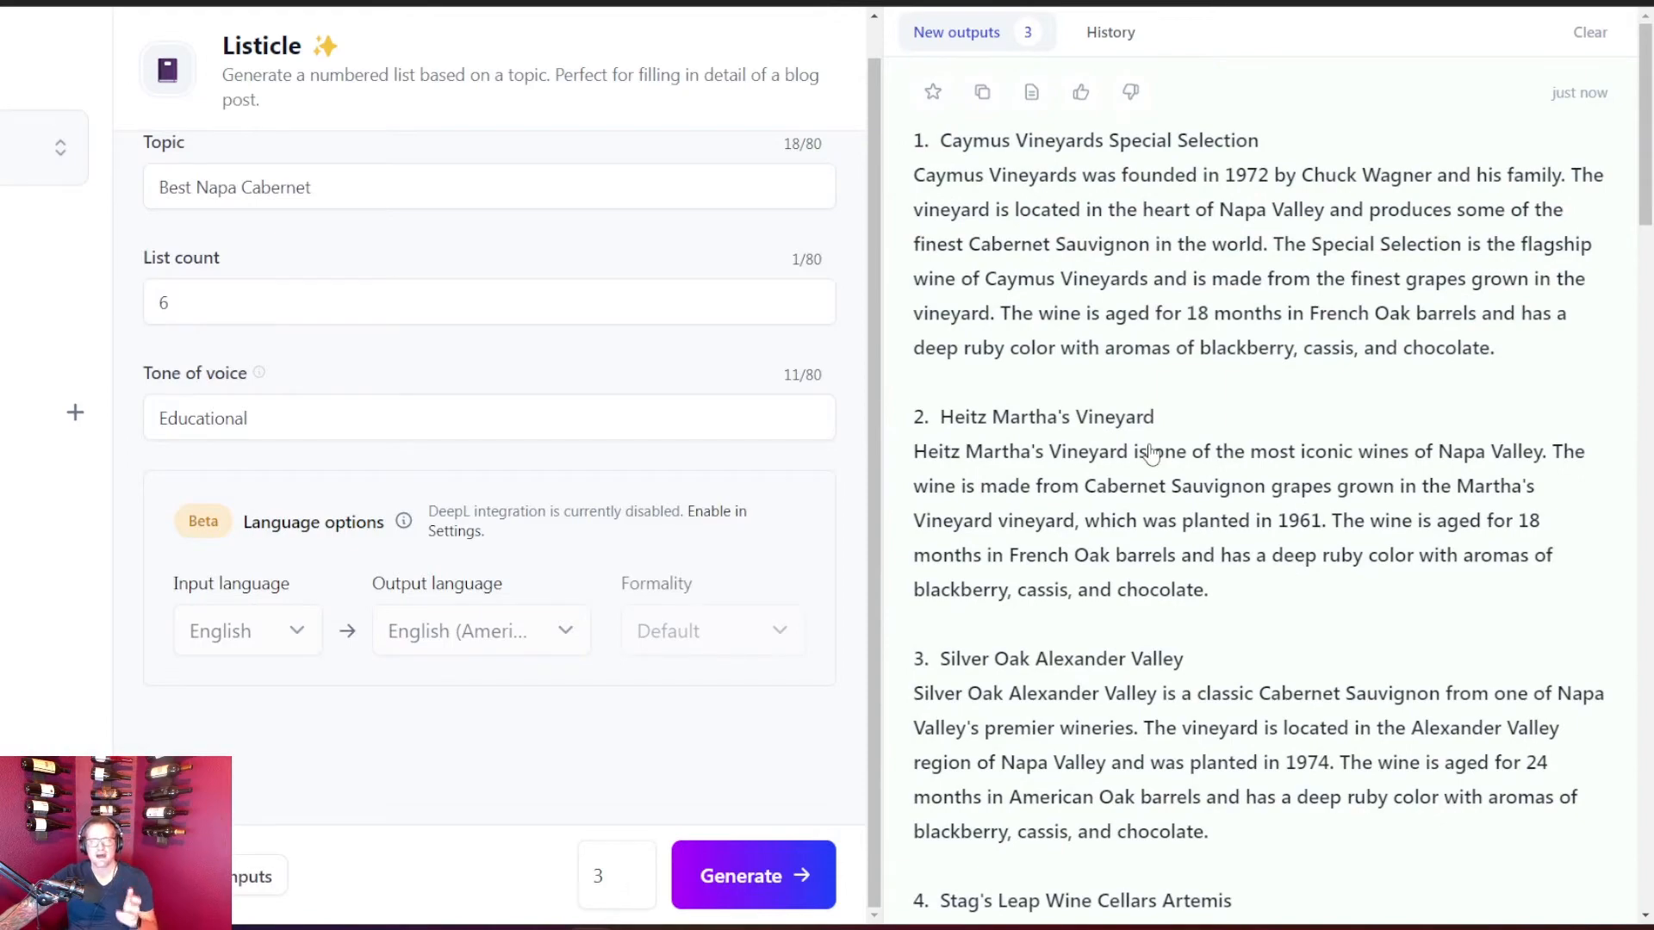
pyautogui.scroll(-4, 1153, 454)
pyautogui.scroll(4, 1155, 470)
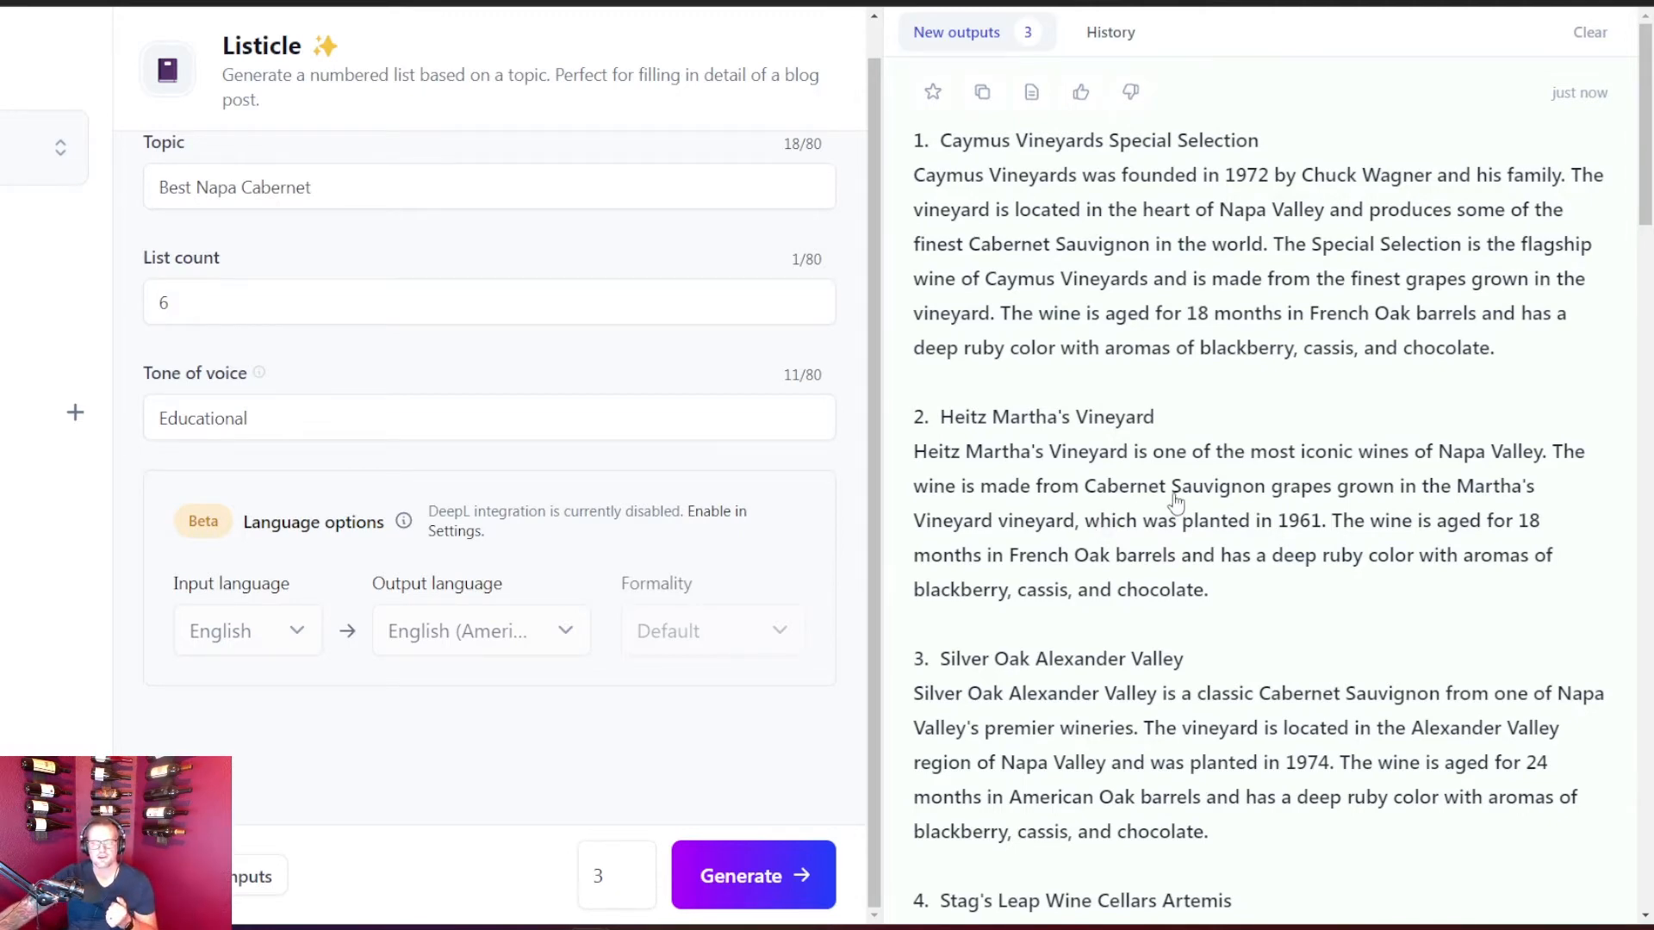
# Step: Examine the second and third generated listicles, starting with Opus One and Napa Valley Cabernet Sauvignon, and compare their entries
pyautogui.scroll(-10, 1176, 508)
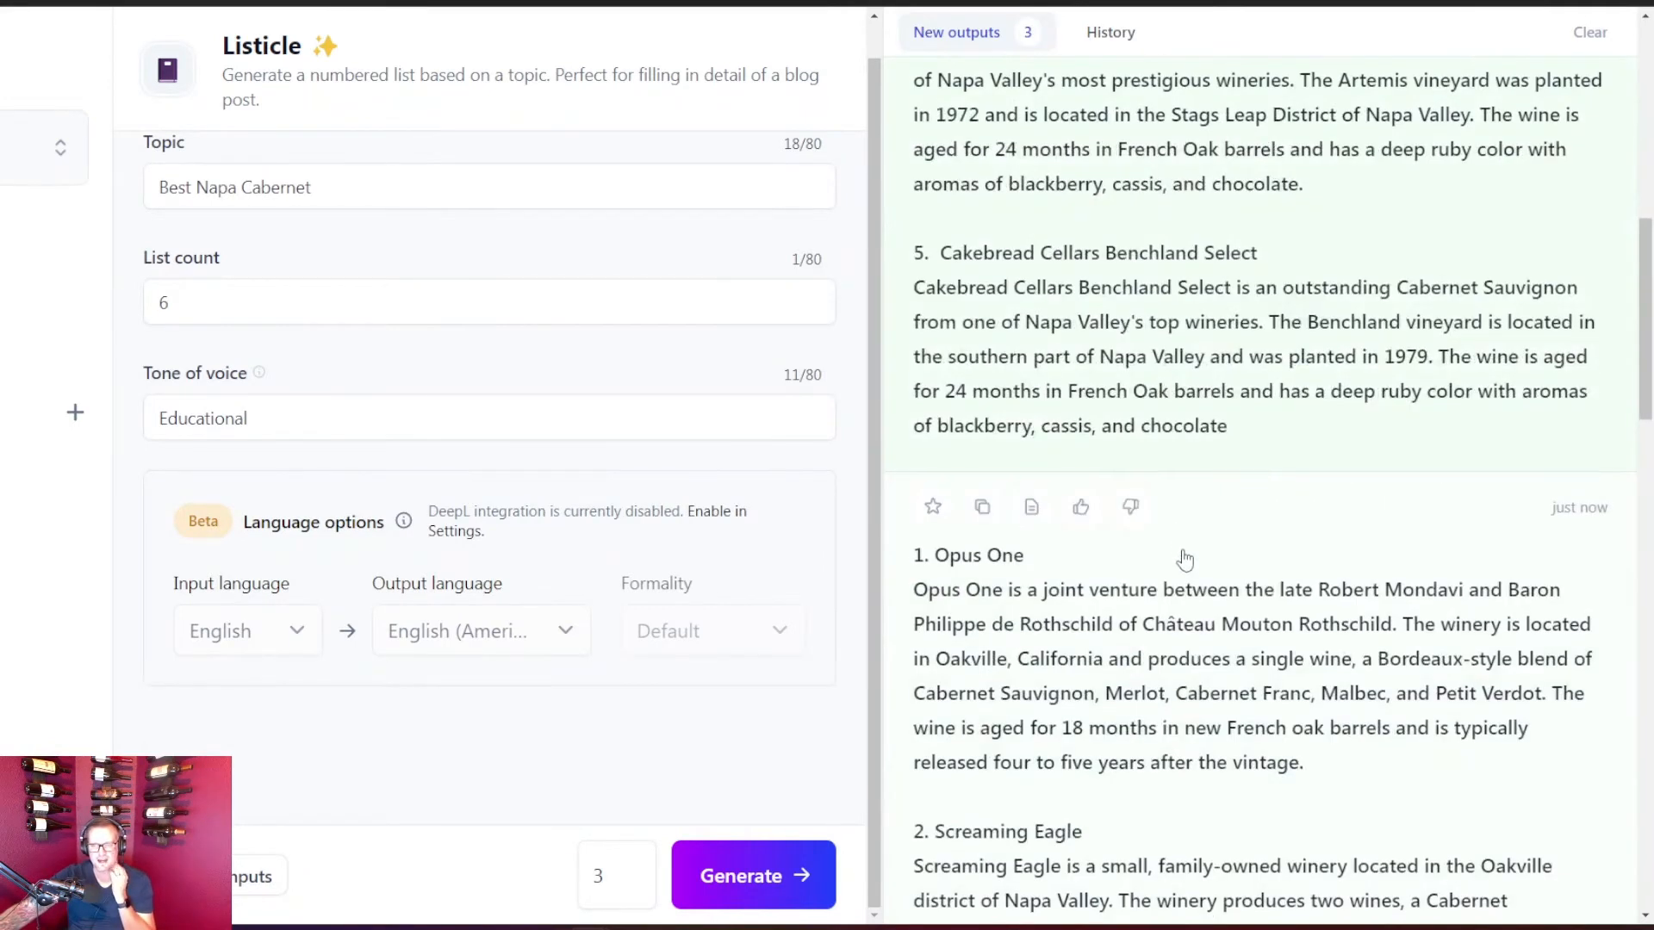
pyautogui.scroll(-3, 1184, 560)
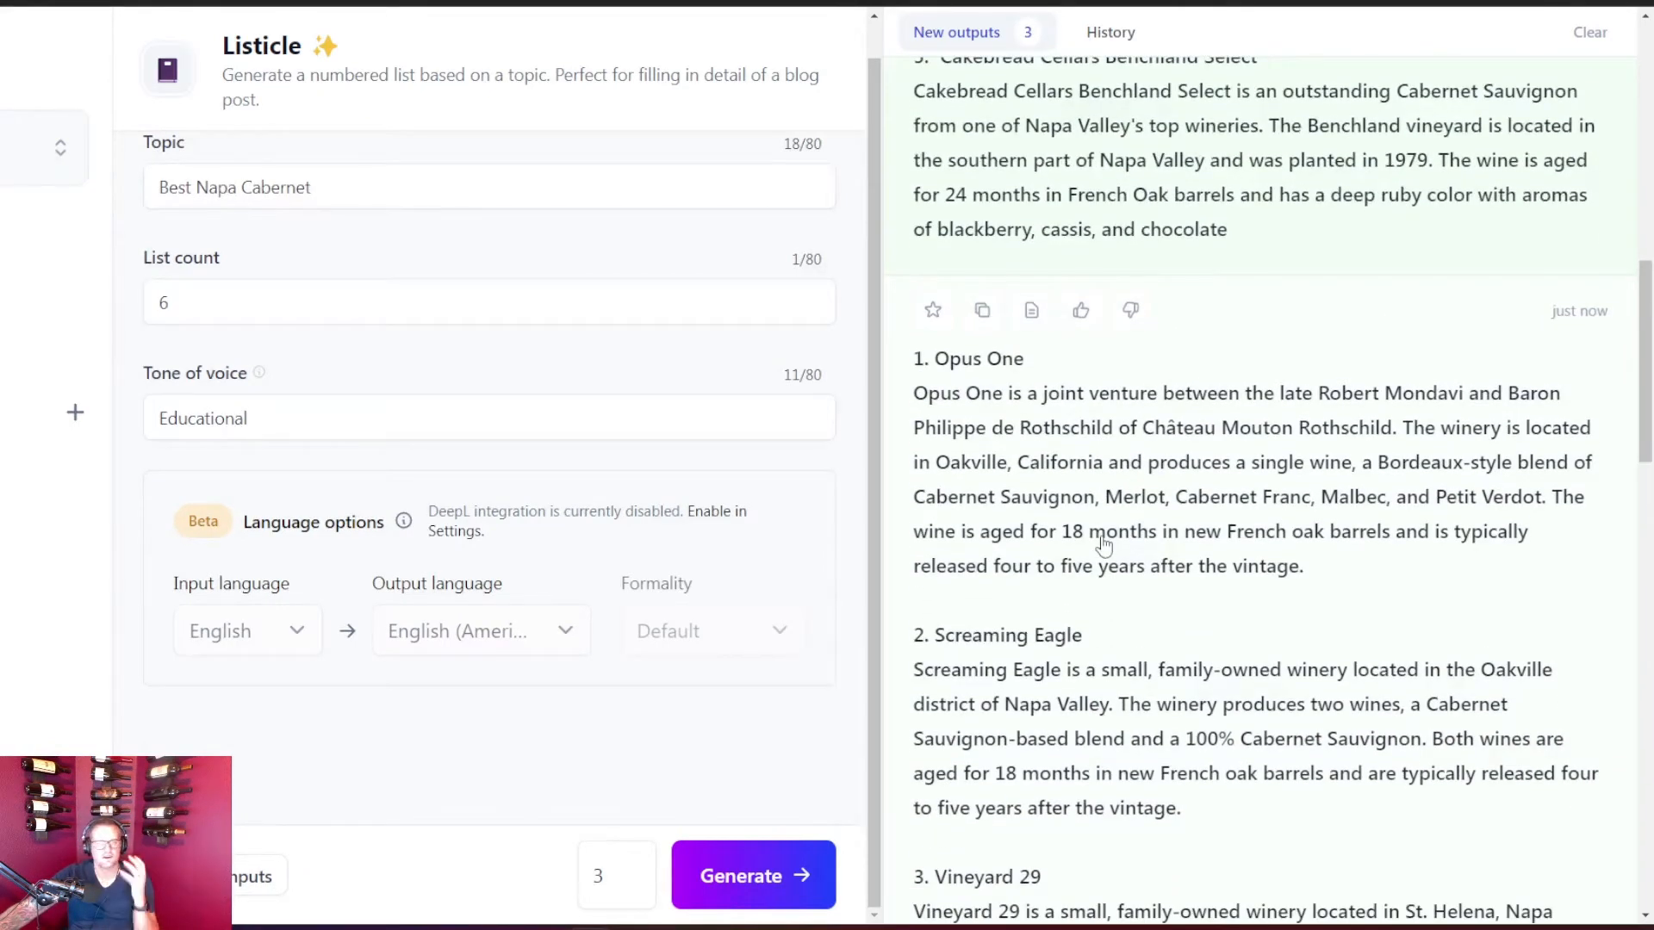
pyautogui.scroll(-4, 1107, 534)
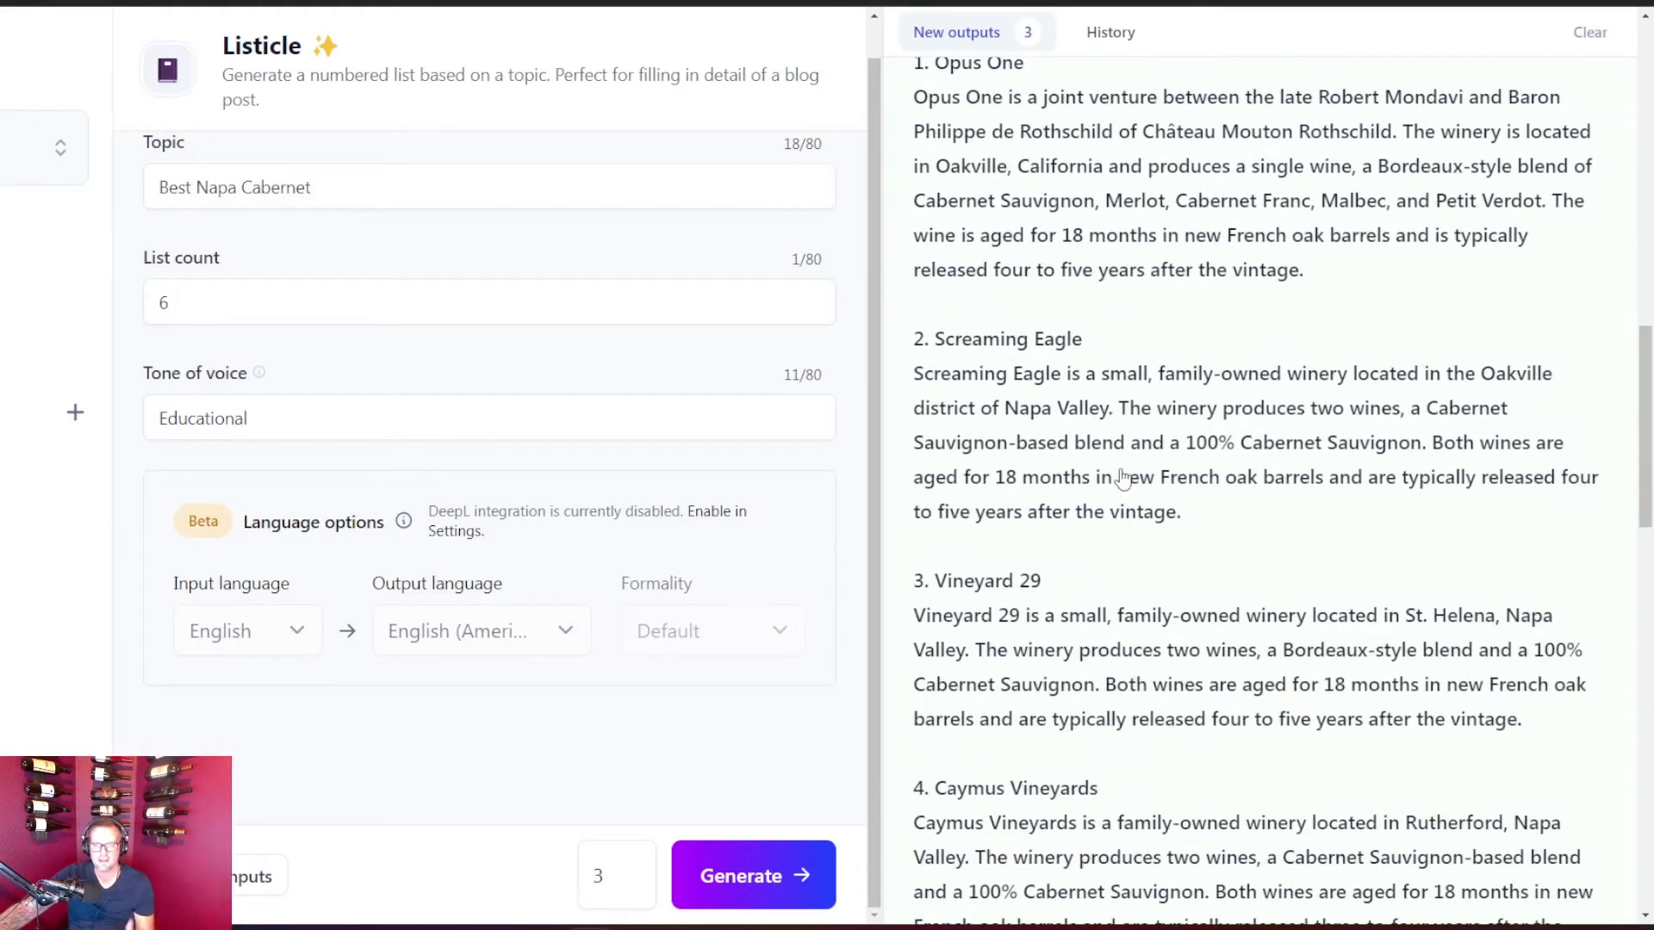
pyautogui.scroll(-5, 1128, 491)
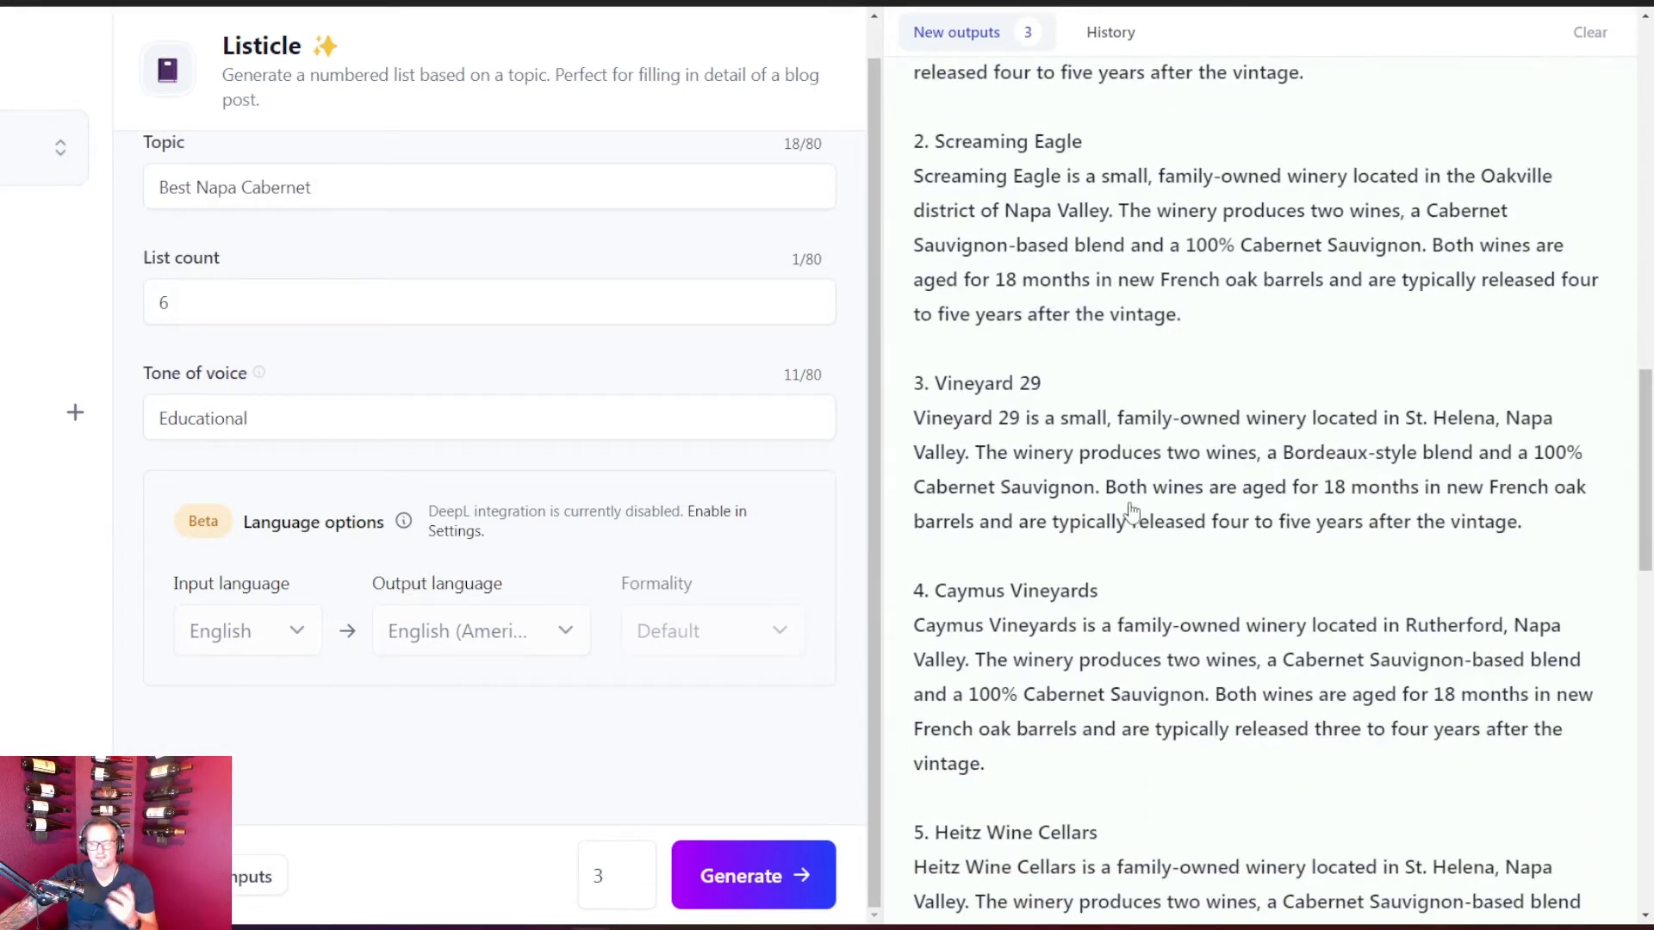
pyautogui.scroll(-4, 1142, 507)
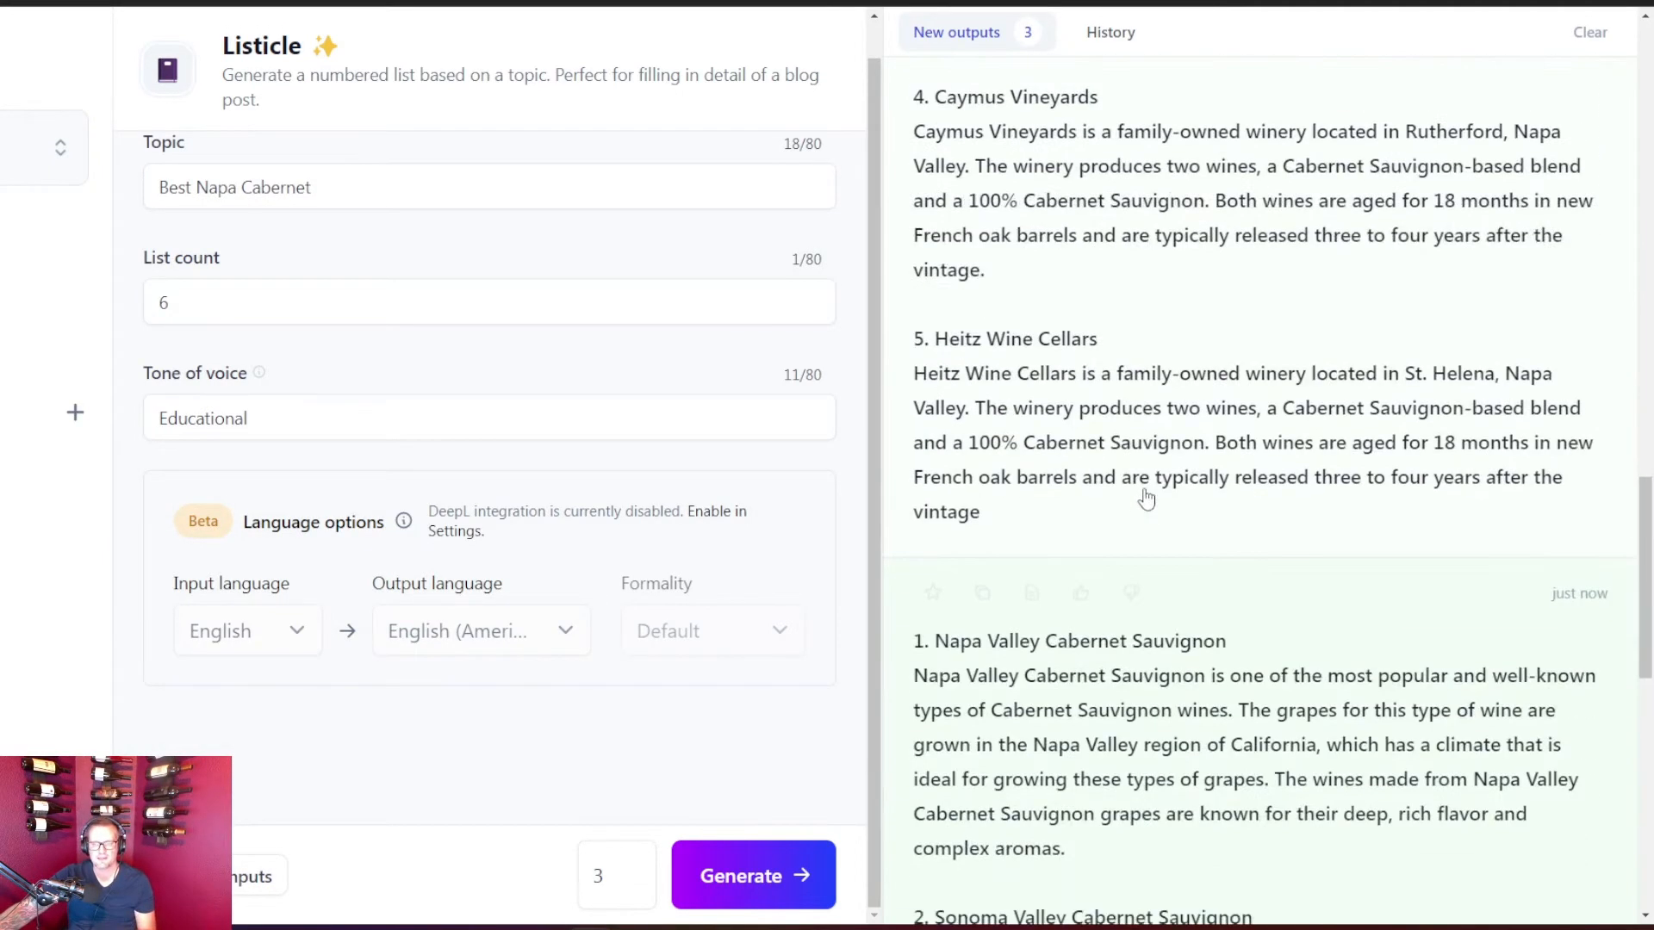
pyautogui.scroll(-4, 1146, 466)
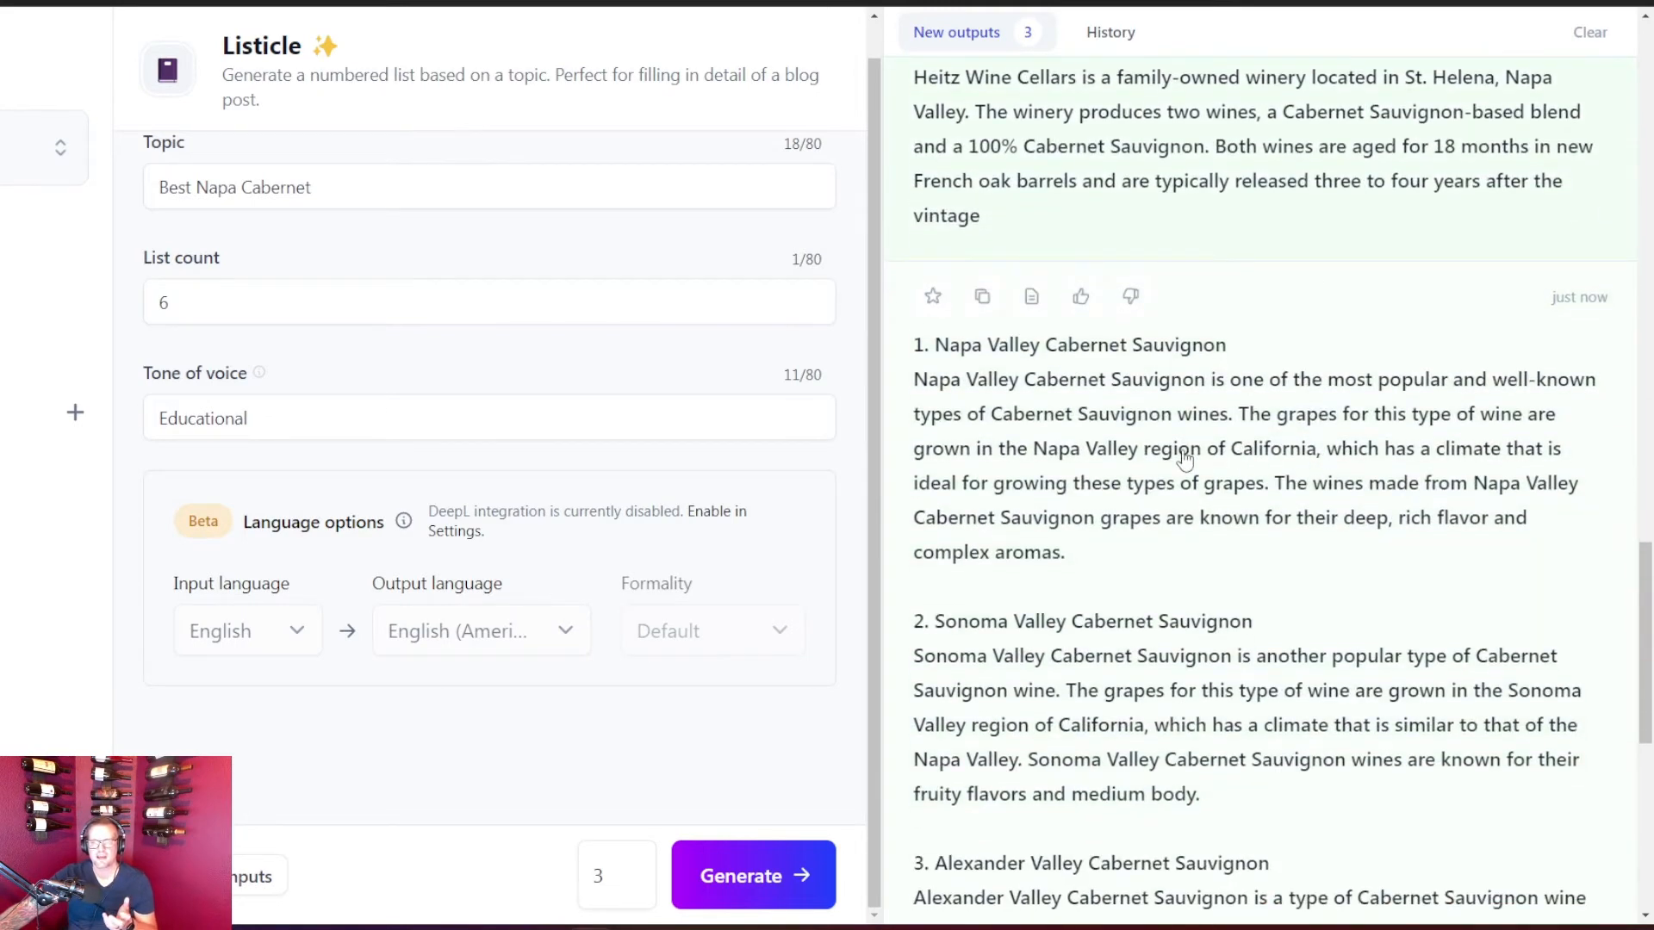
pyautogui.scroll(-4, 1184, 461)
pyautogui.scroll(-3, 1133, 435)
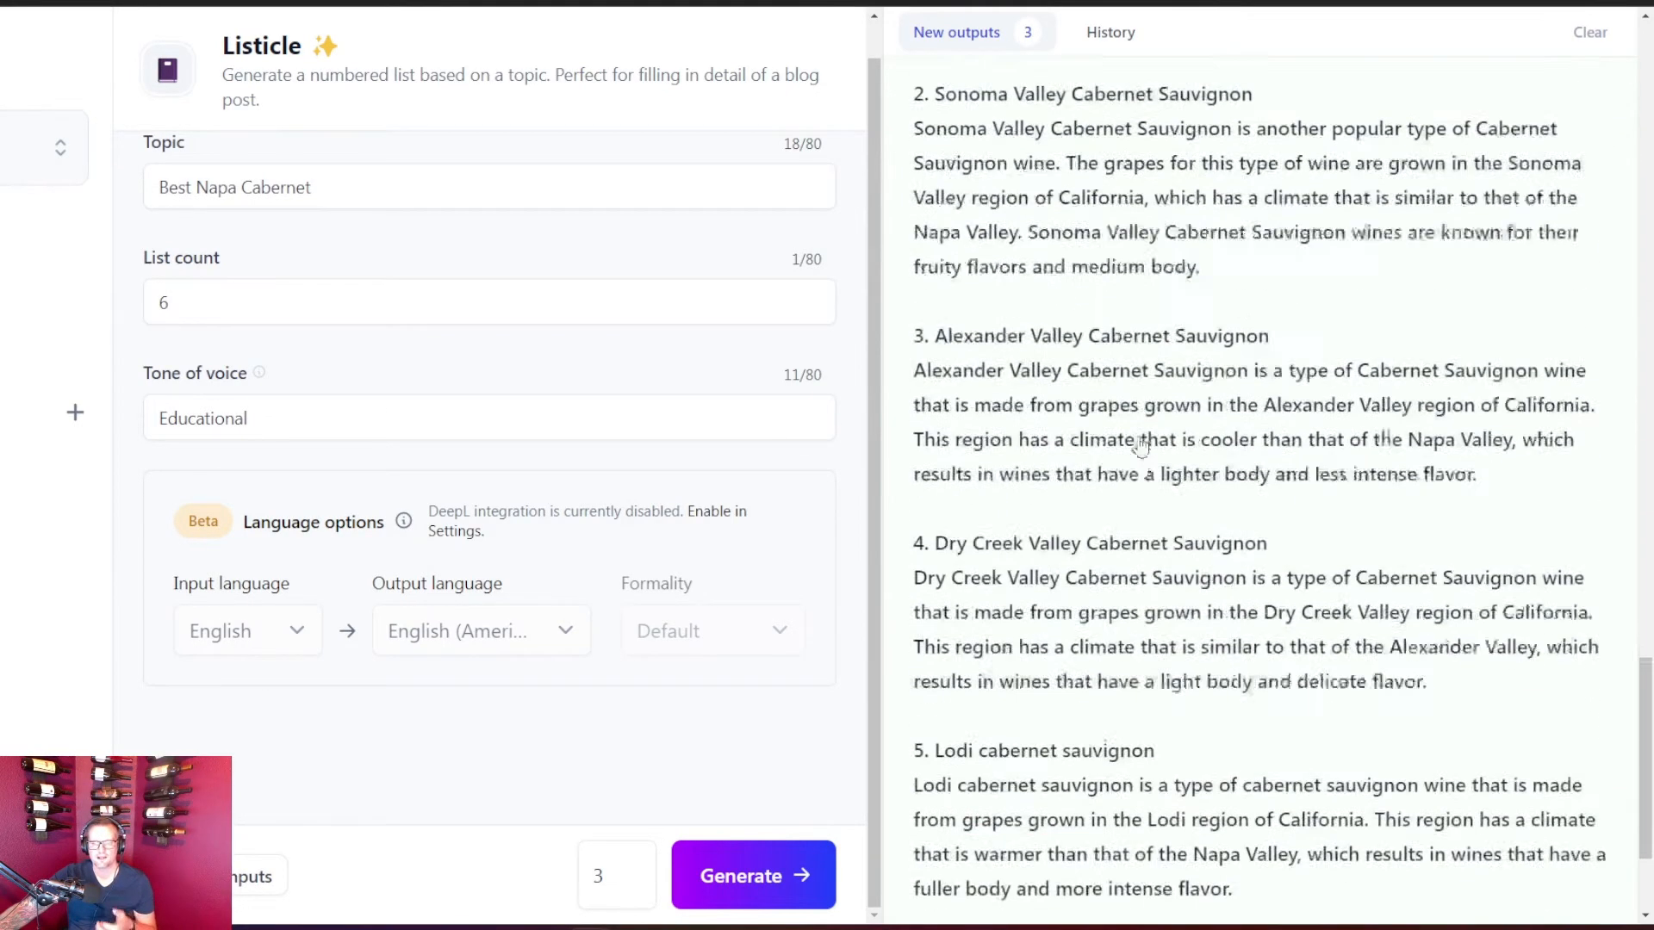
pyautogui.scroll(-1, 1128, 423)
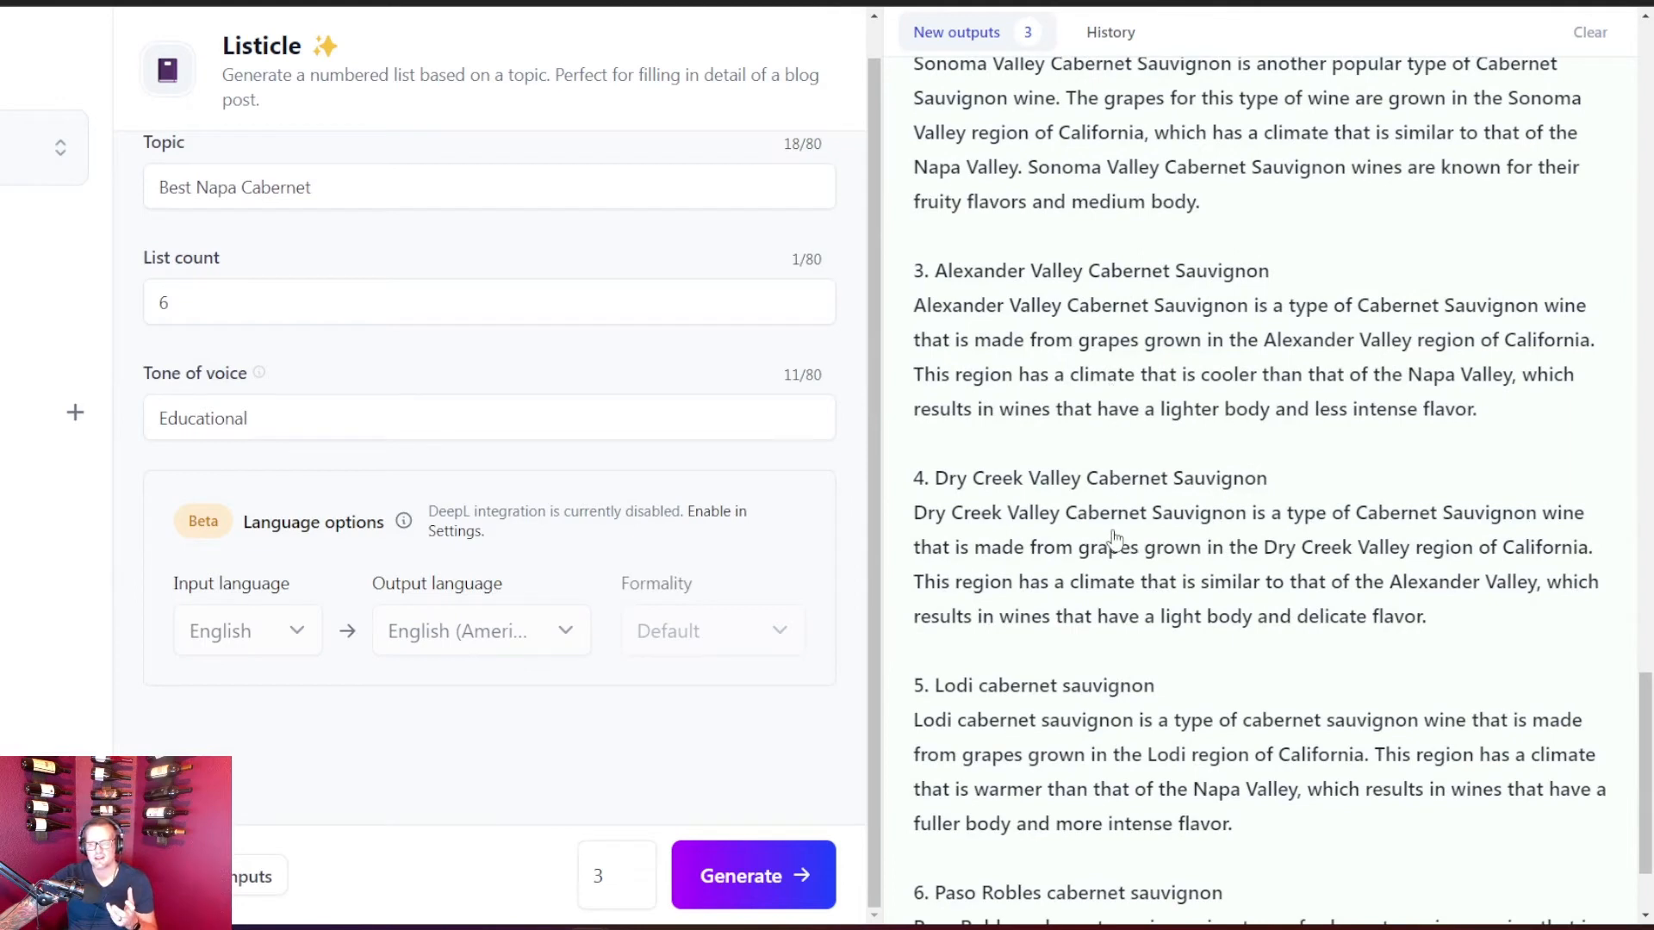
pyautogui.scroll(5, 1146, 603)
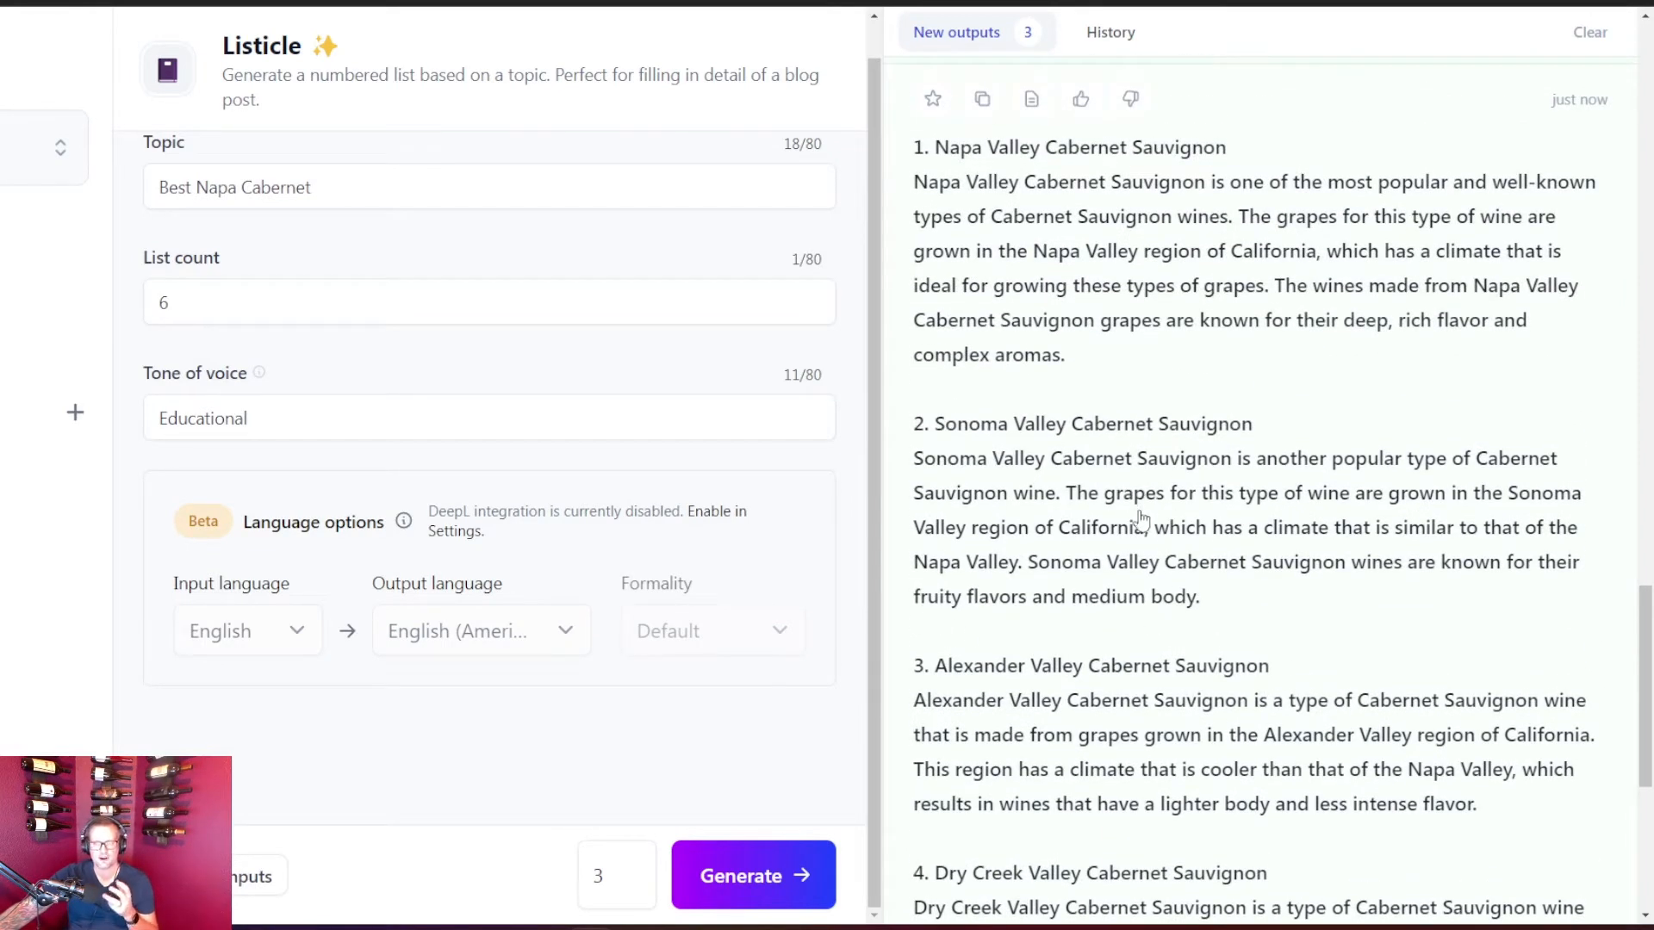
pyautogui.scroll(-7, 1055, 775)
pyautogui.scroll(10, 1055, 775)
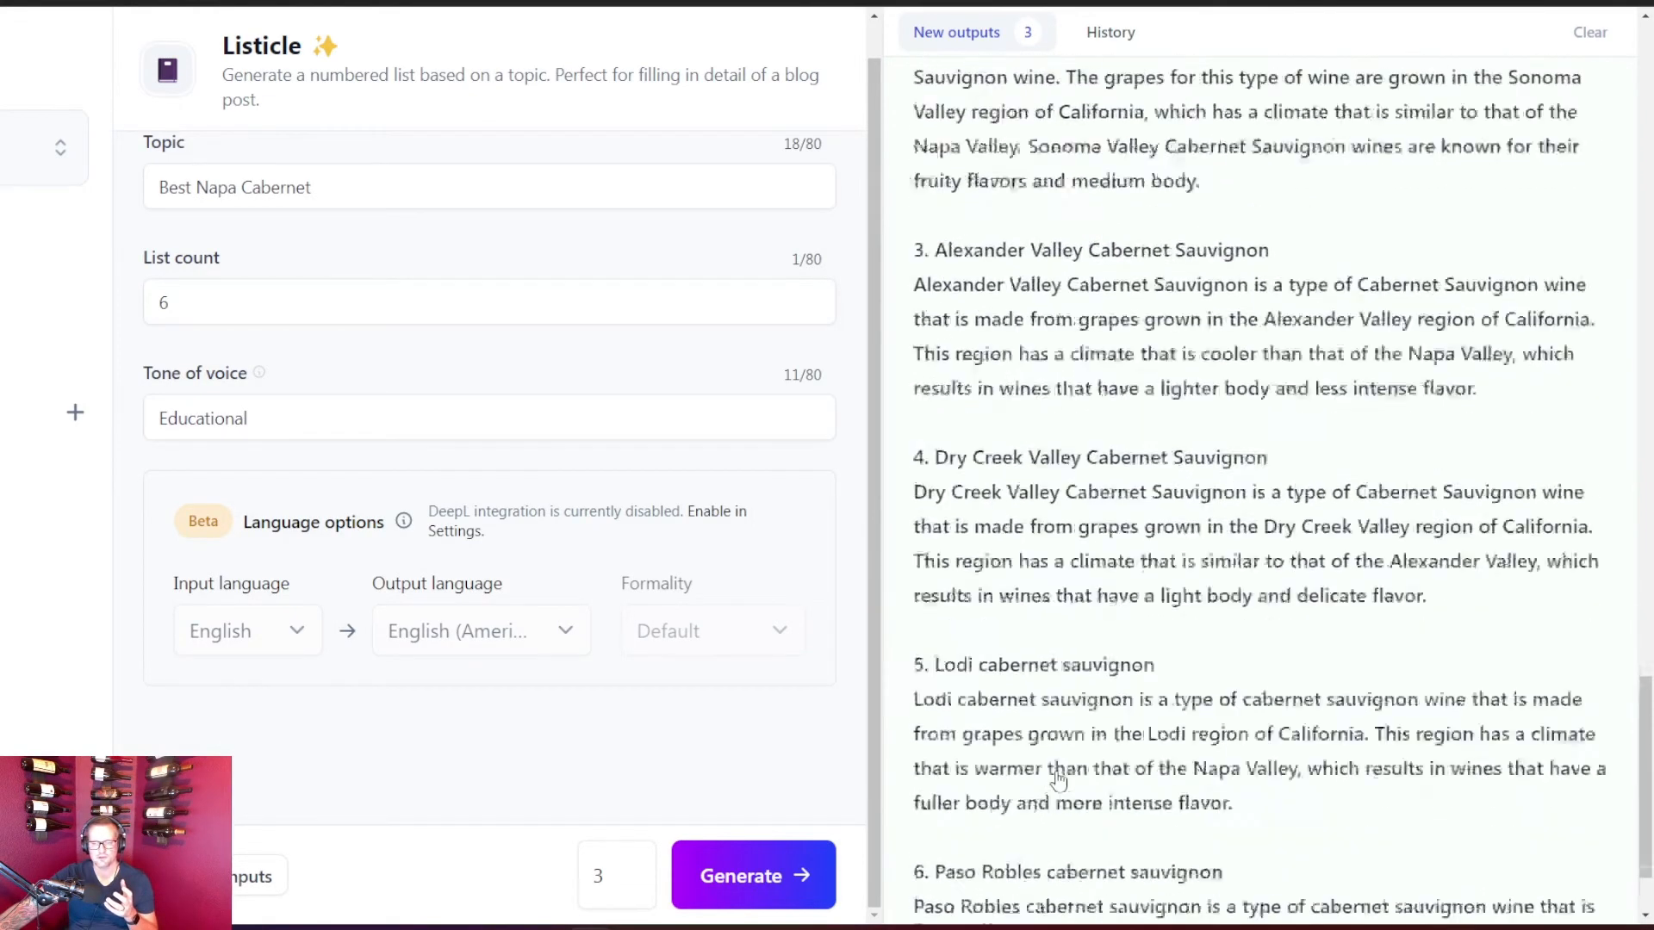
pyautogui.scroll(15, 1059, 780)
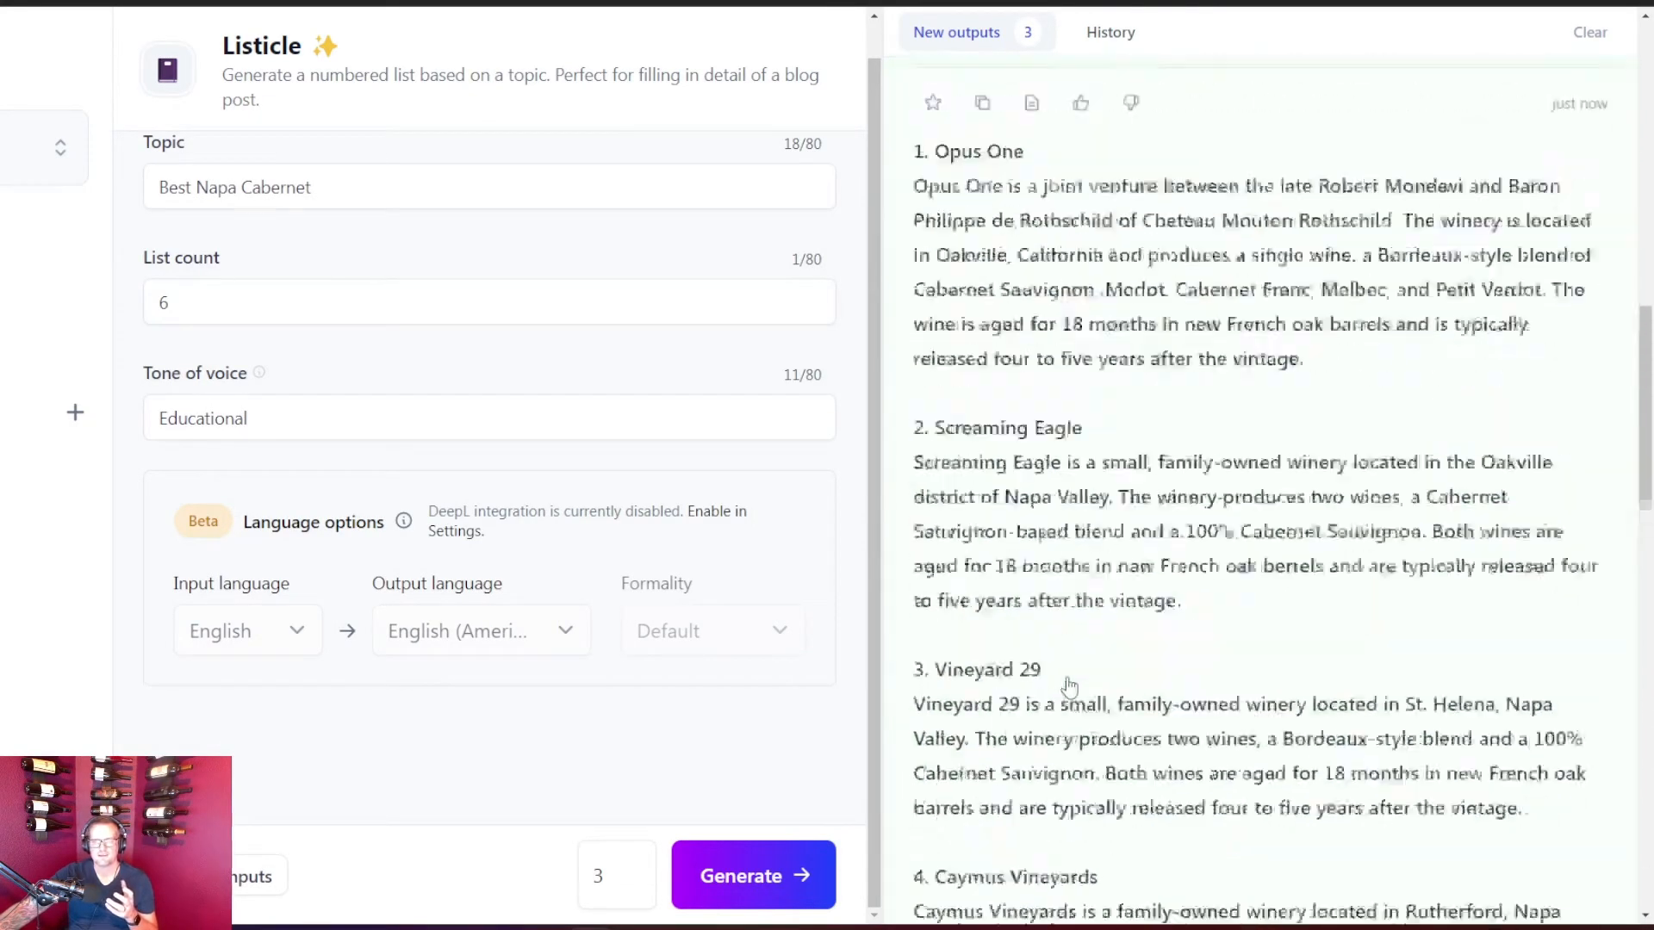
pyautogui.scroll(8, 1068, 685)
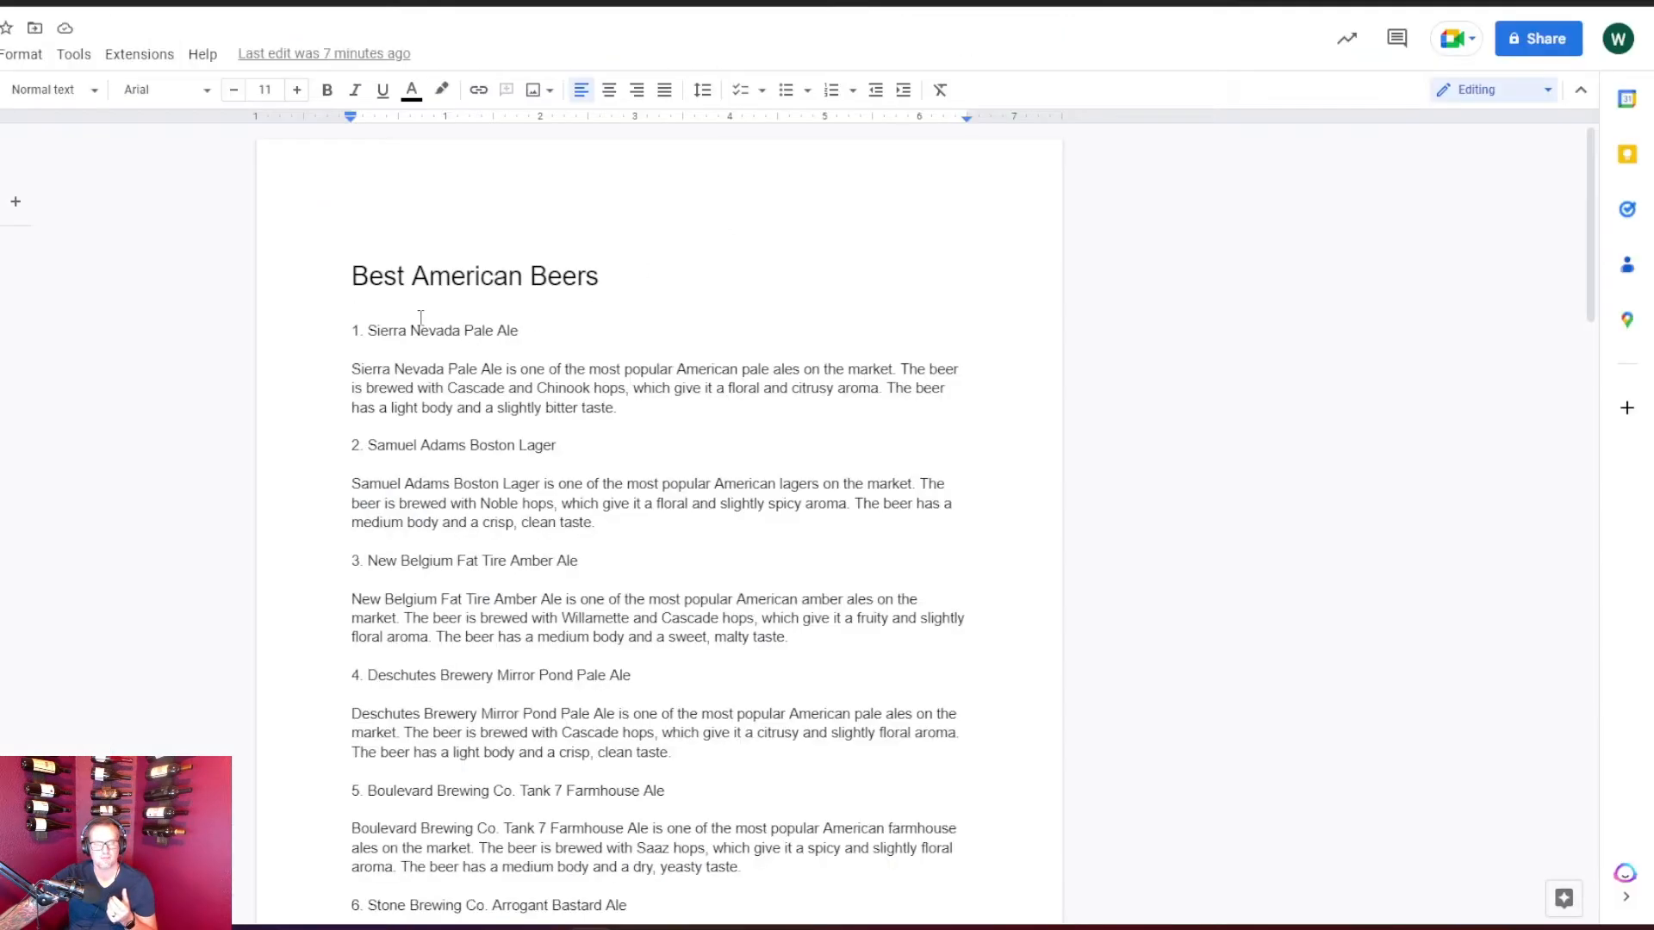
# Step: Delete all the existing American beer list text from the Google Docs document
pyautogui.hotkey('ctrl', 'a')
pyautogui.moveTo(746, 896); pyautogui.dragTo(758, 858)
pyautogui.press('BackSpace')
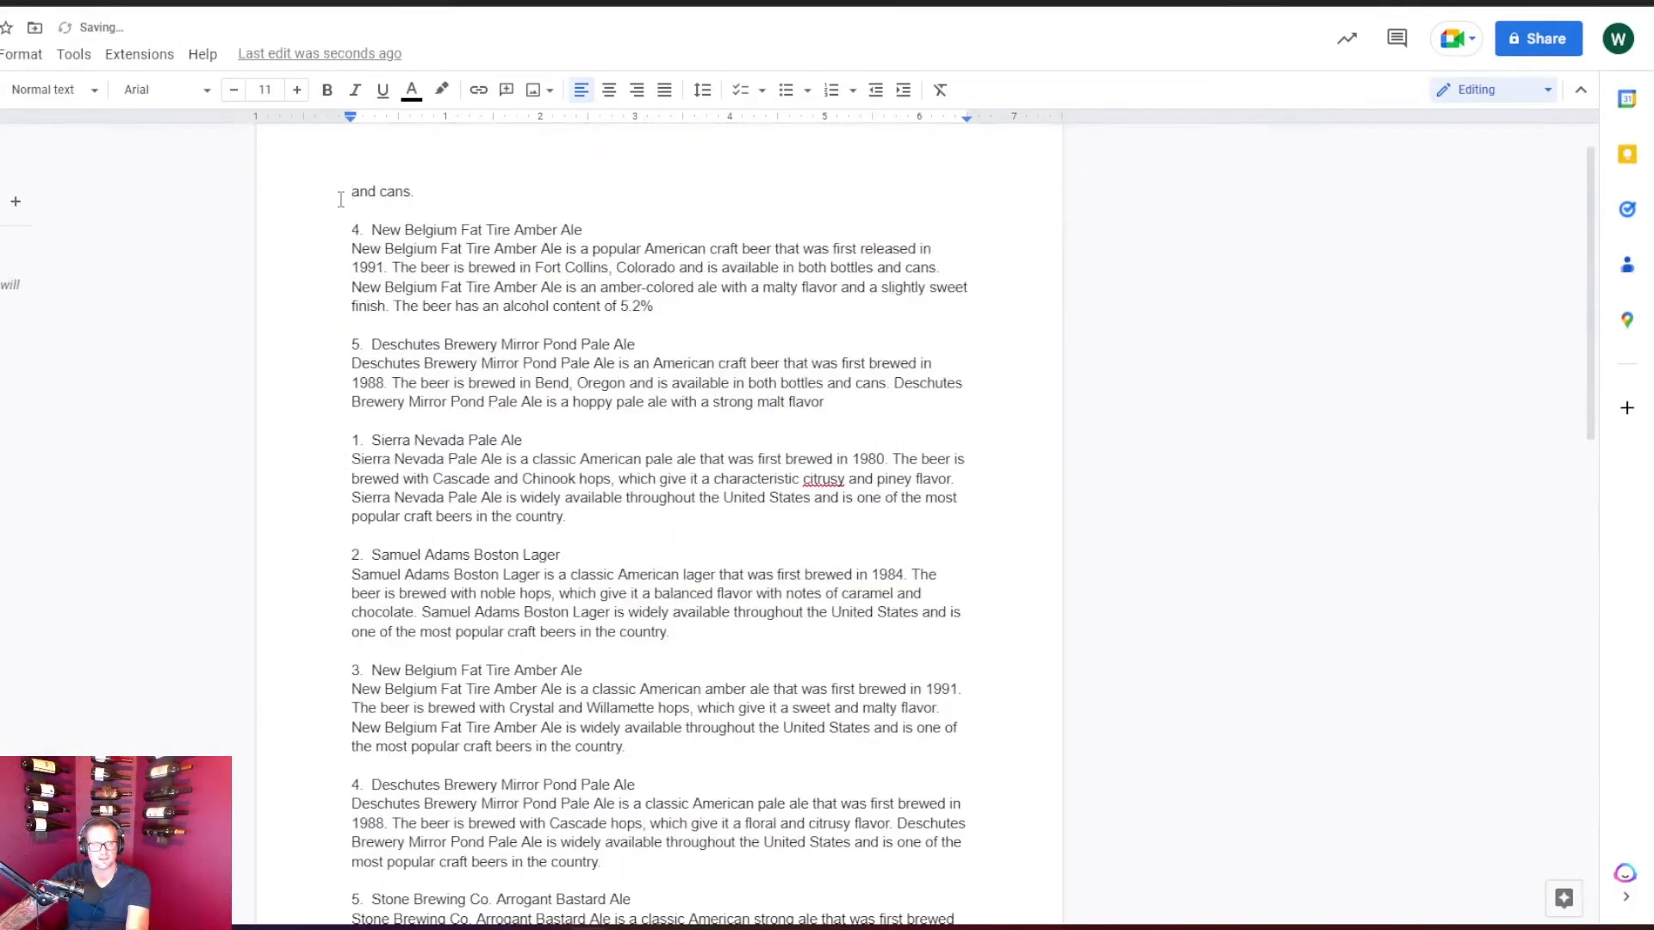
pyautogui.hotkey('ctrl', 'shift', 'End')
pyautogui.press('BackSpace')
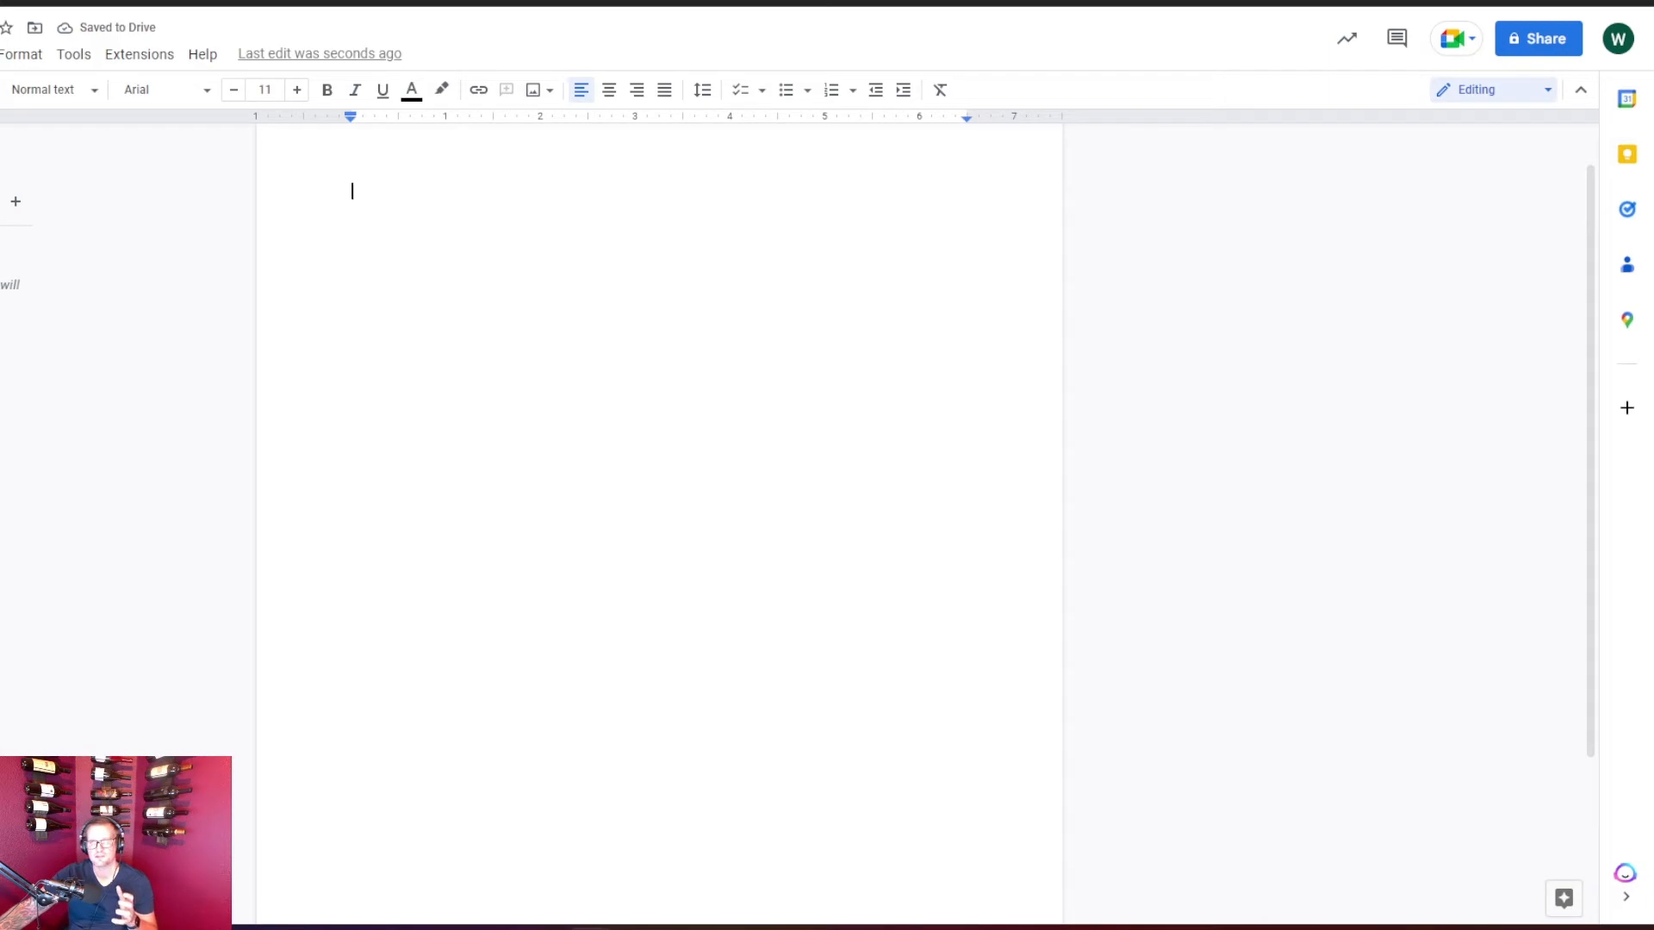
# Step: Copy the first listicle output, starting with Caymus Vineyards Special Selection, from Jasper and paste it into the empty Google Docs document
pyautogui.click(483, 3)
pyautogui.click(1254, 312)
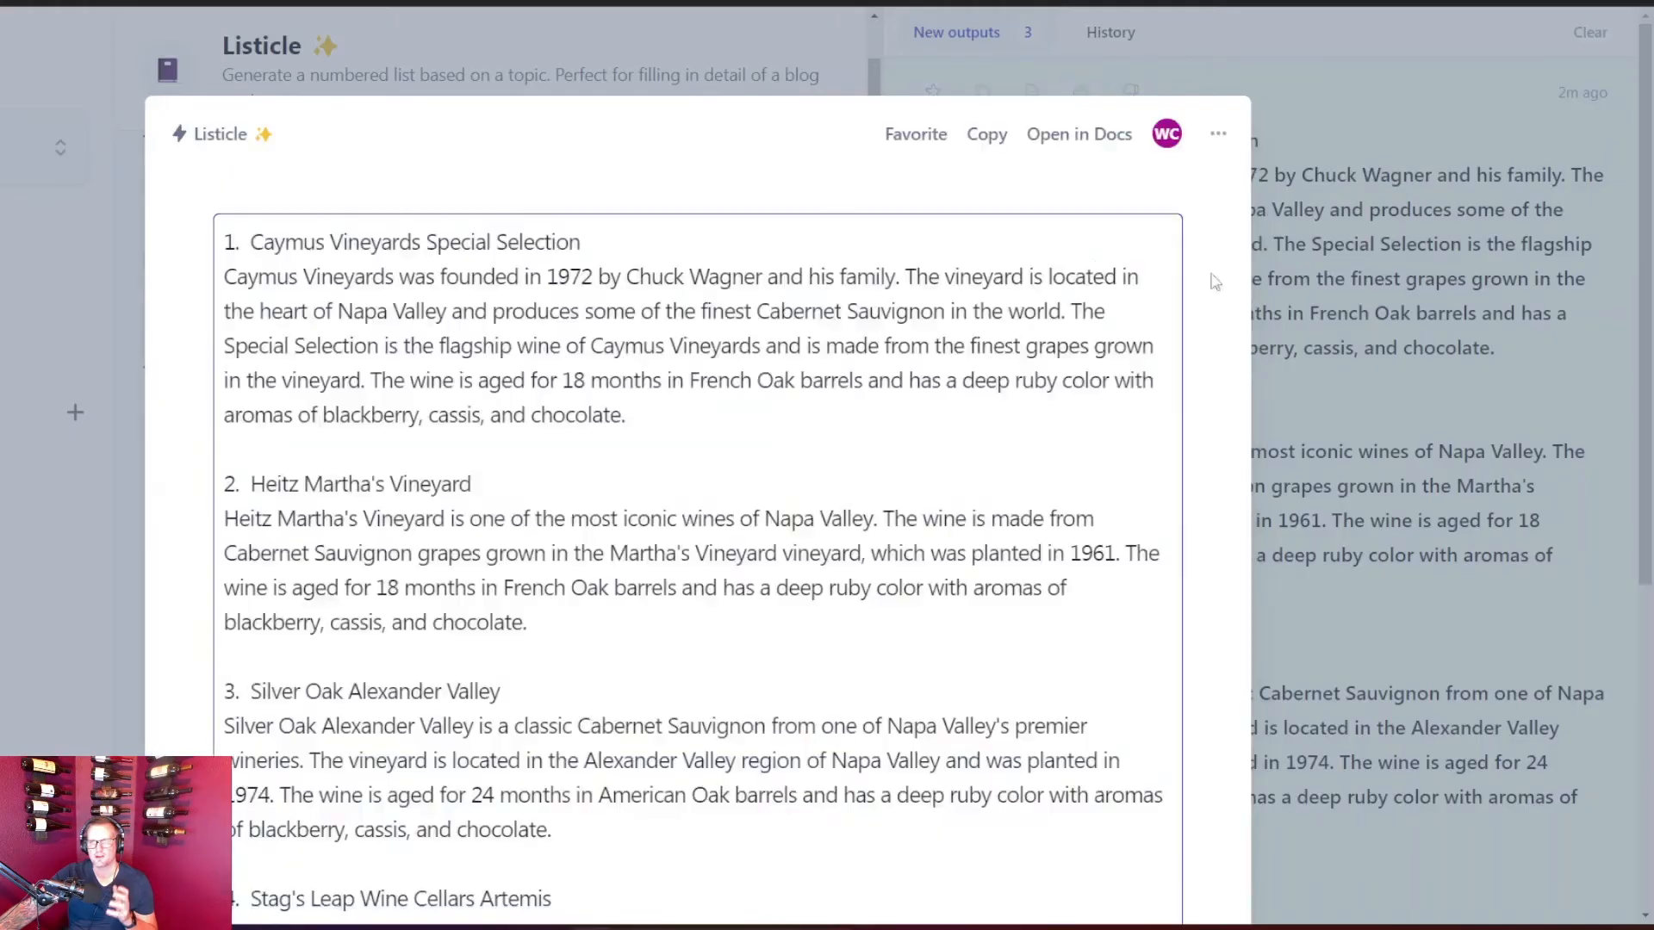
pyautogui.click(986, 134)
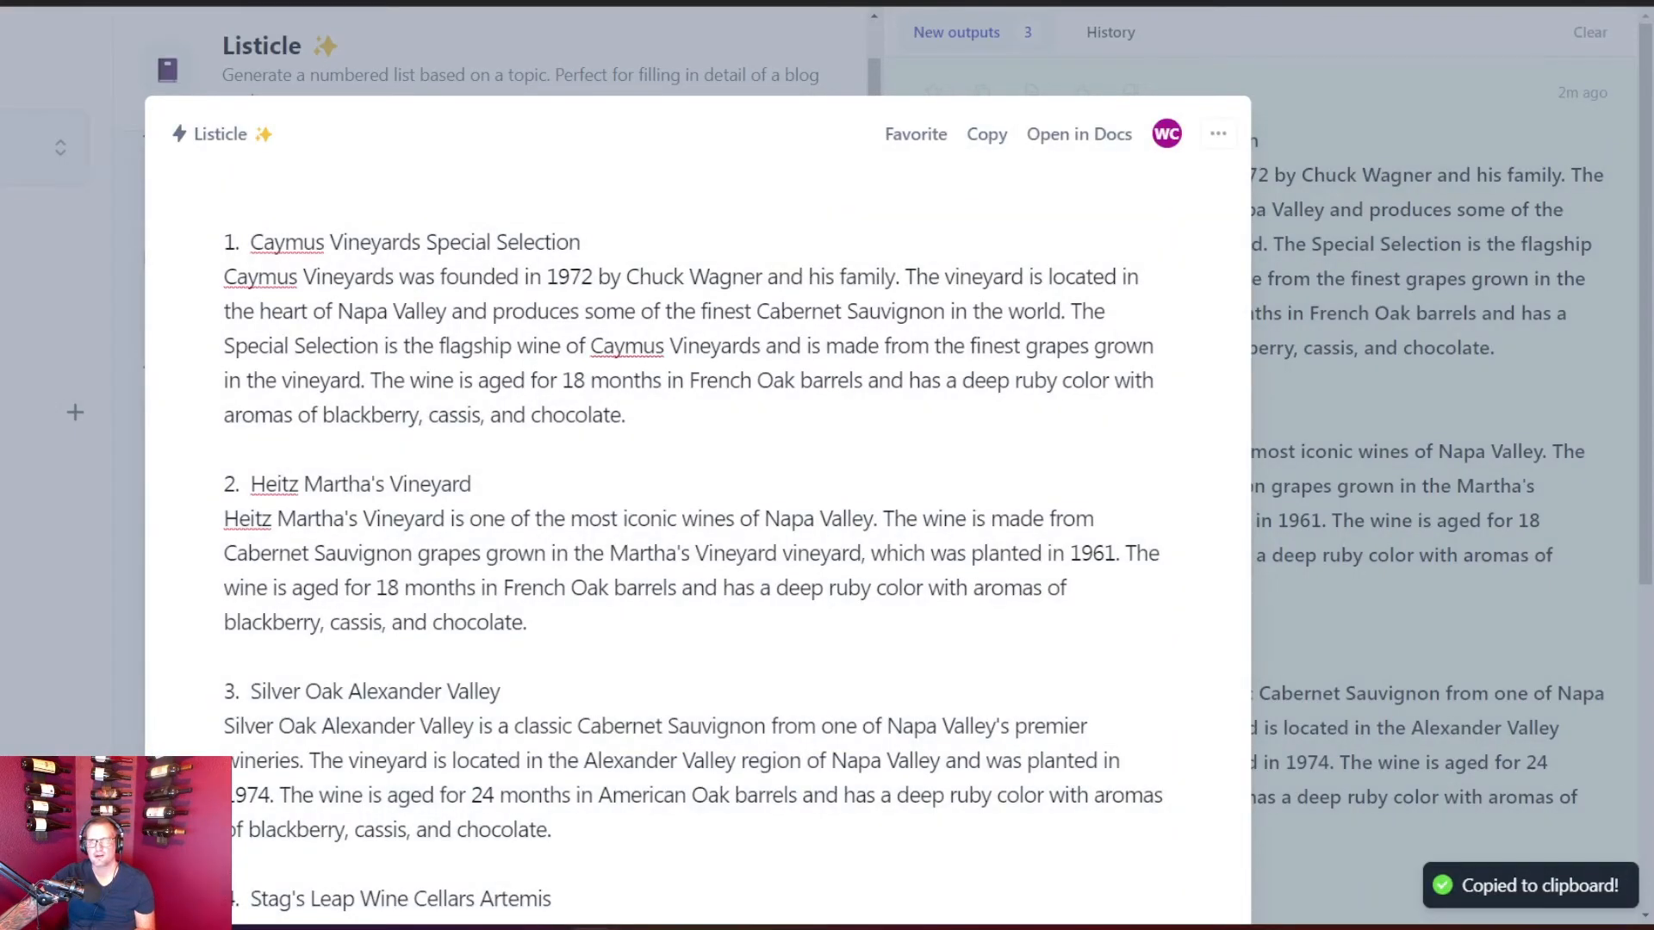
pyautogui.click(517, 2)
pyautogui.hotkey('ctrl', 'v')
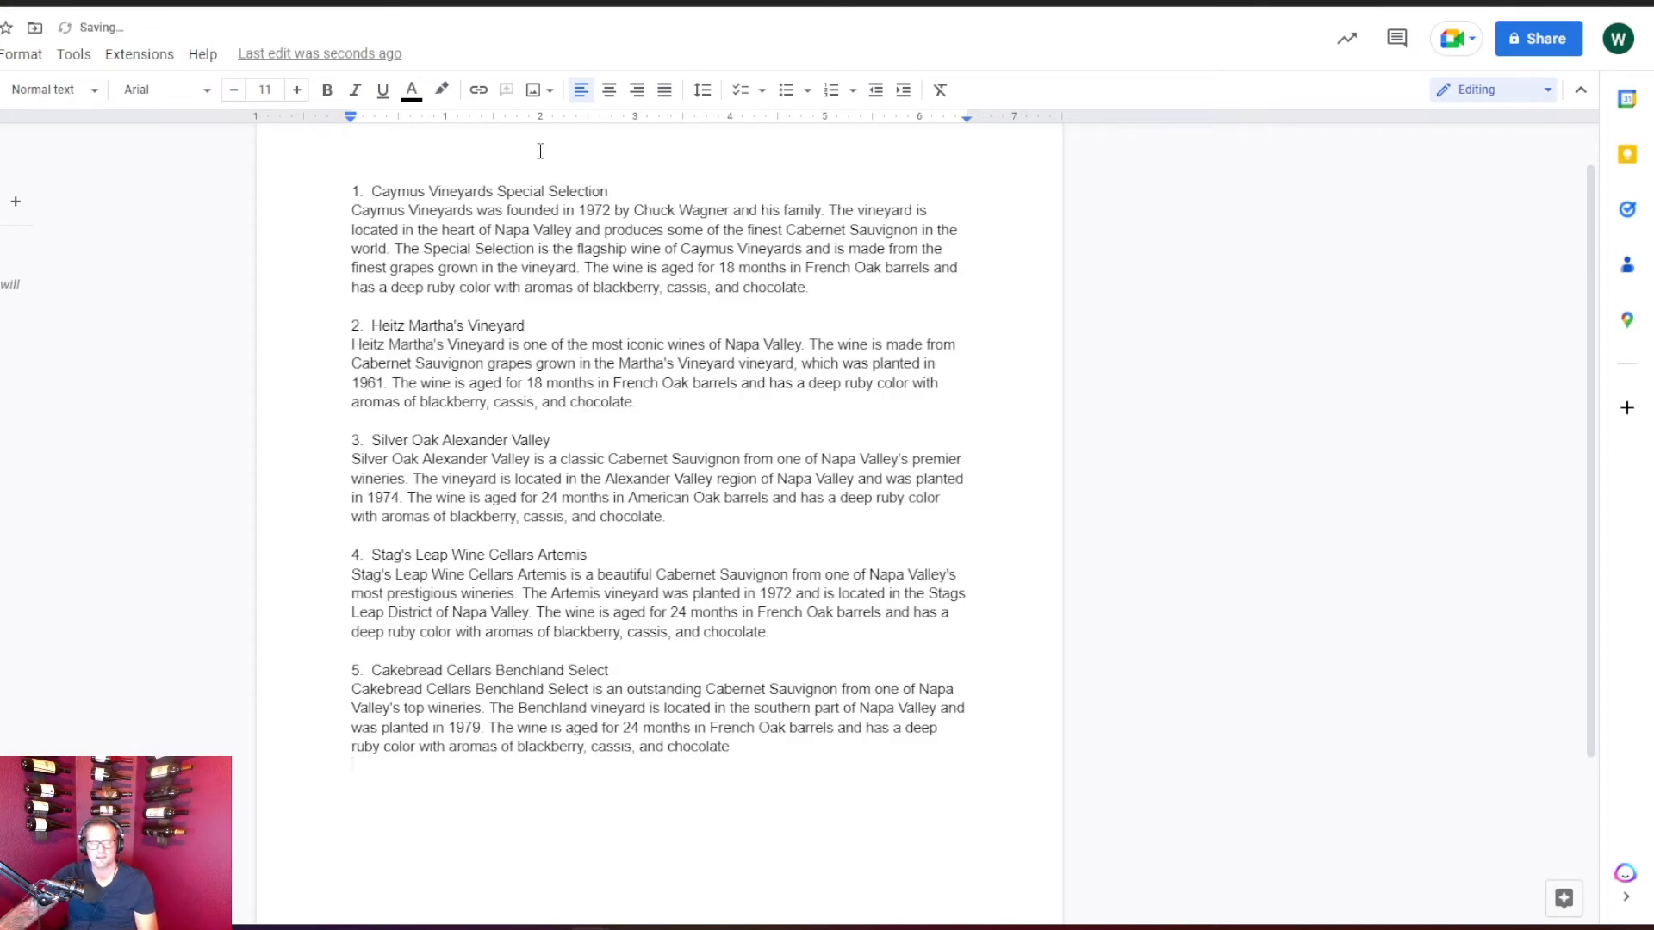
# Step: Copy the second listicle output, starting with Opus One, from Jasper and paste it below the first list in the Google Docs document
pyautogui.click(345, 3)
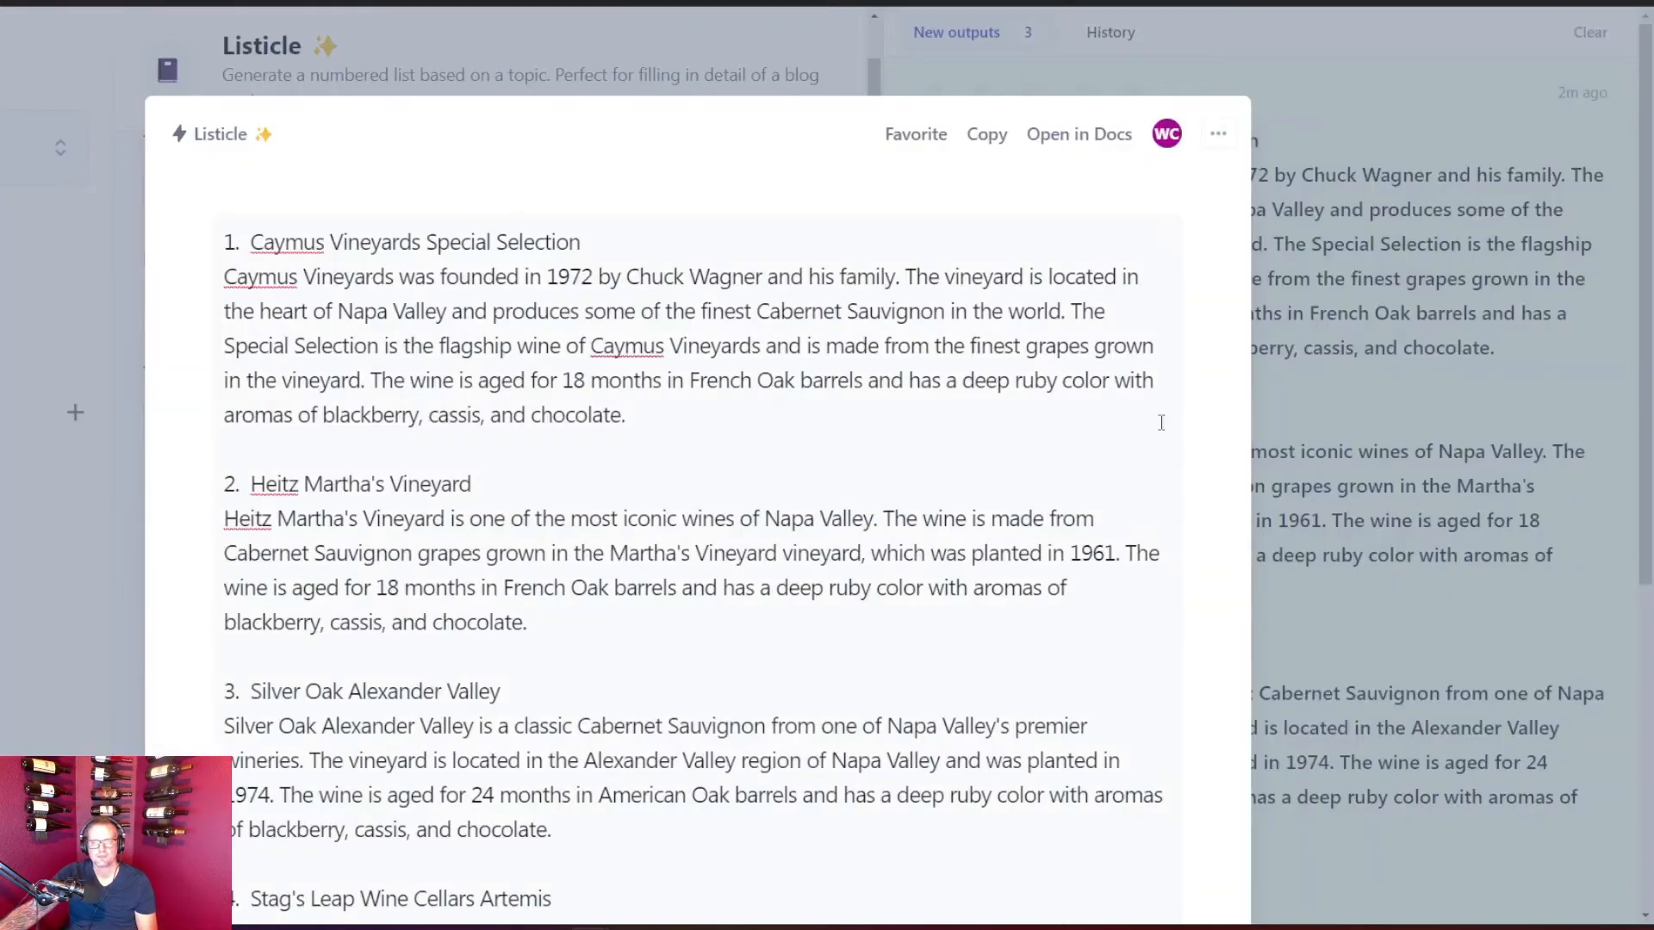
pyautogui.click(1302, 431)
pyautogui.scroll(-9, 1275, 491)
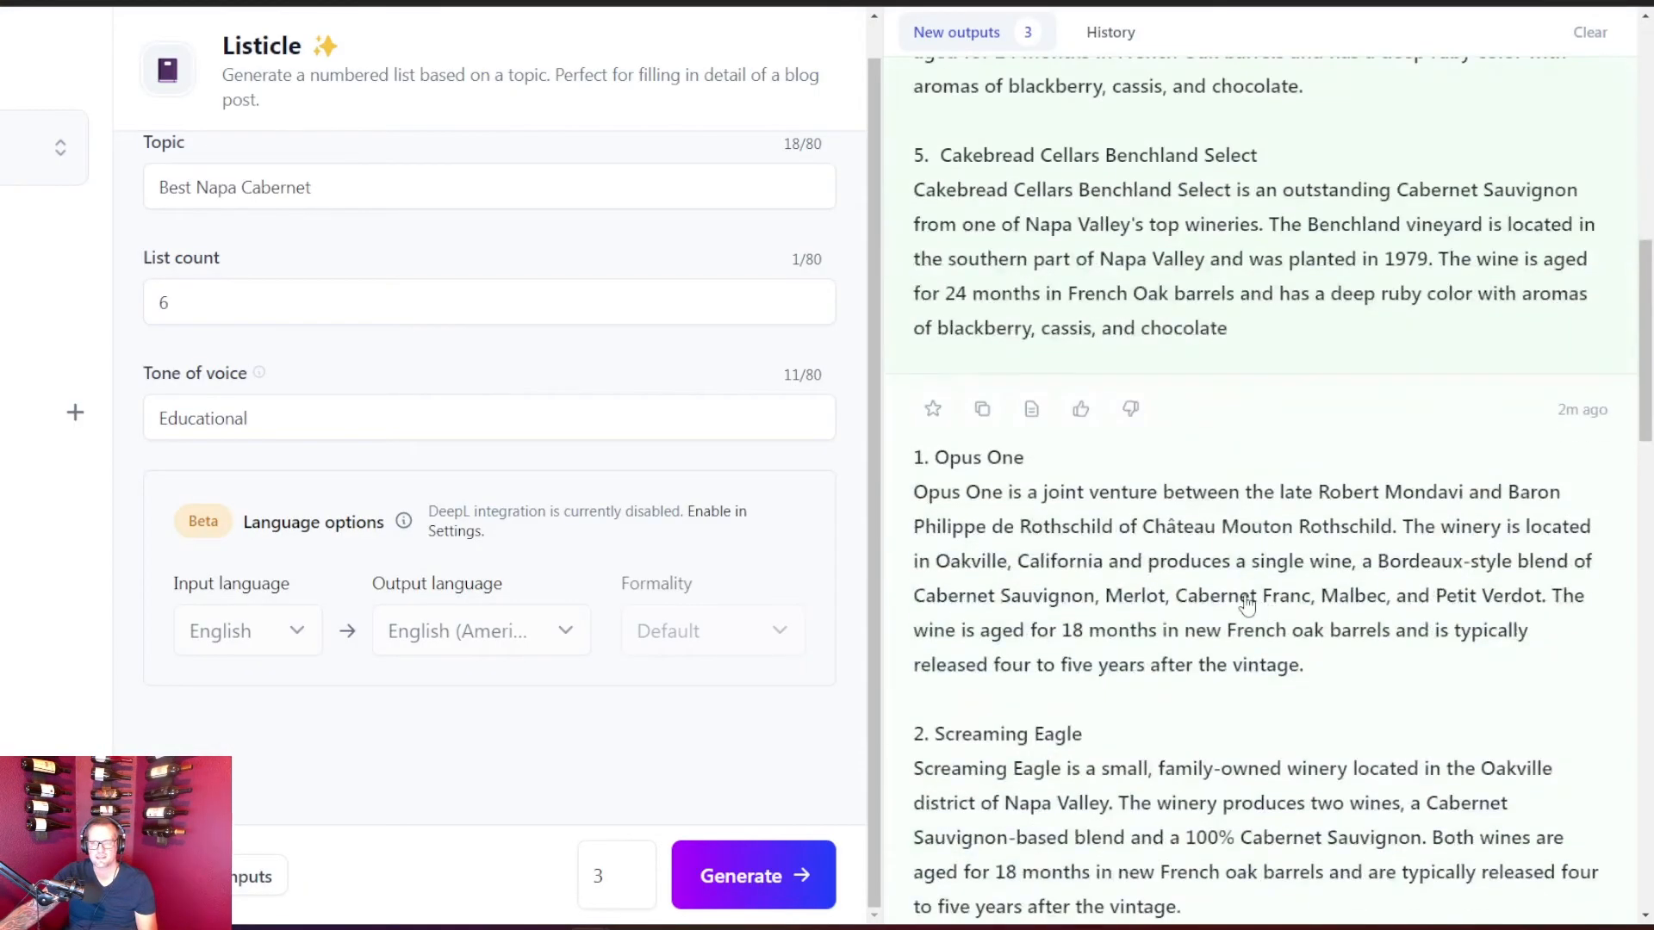
pyautogui.click(1249, 608)
pyautogui.click(988, 138)
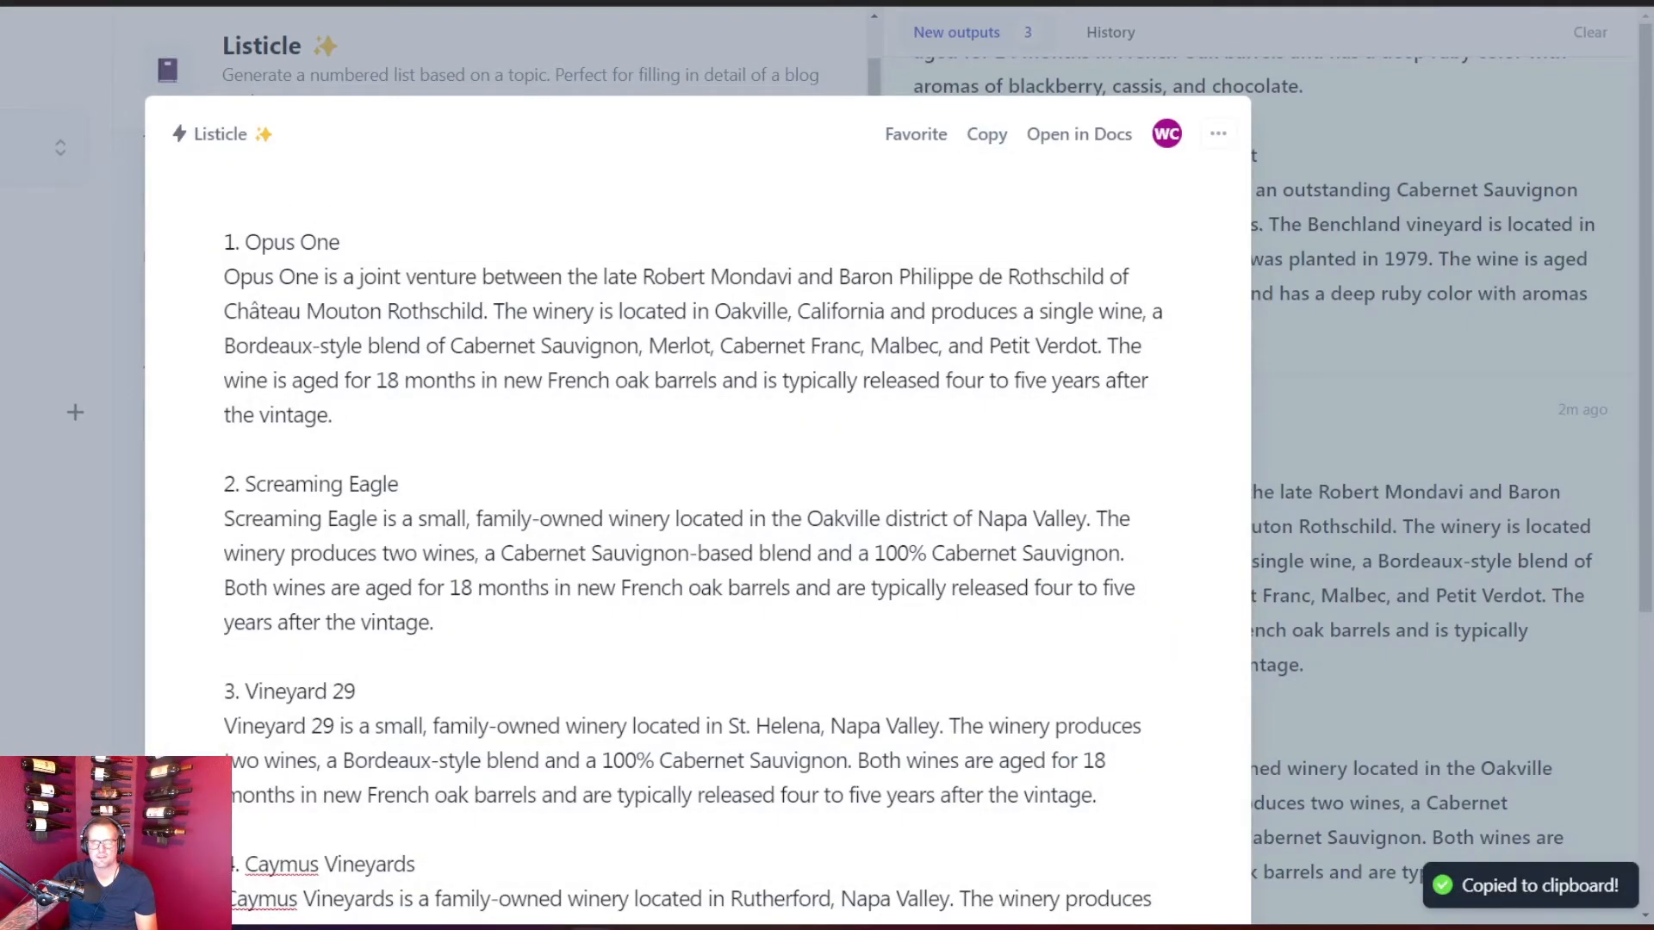
pyautogui.click(1053, 2)
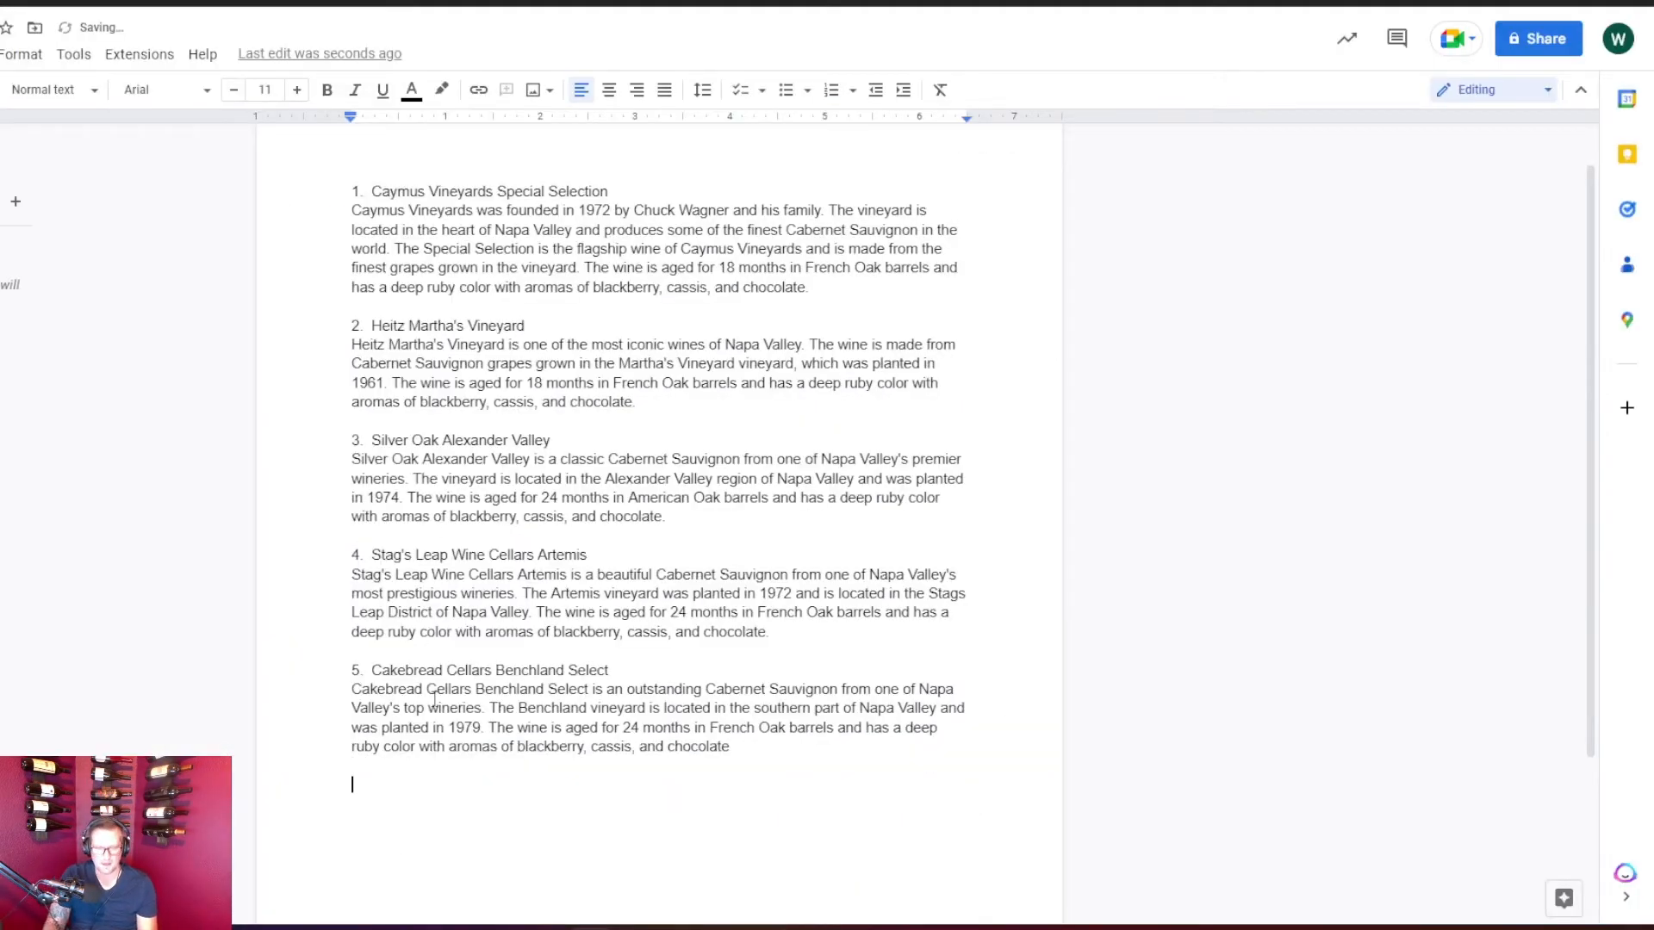
pyautogui.hotkey('ctrl', 'v')
# Step: Review the two pasted wine lists in the document from beginning to end
pyautogui.scroll(5, 691, 641)
pyautogui.scroll(3, 690, 641)
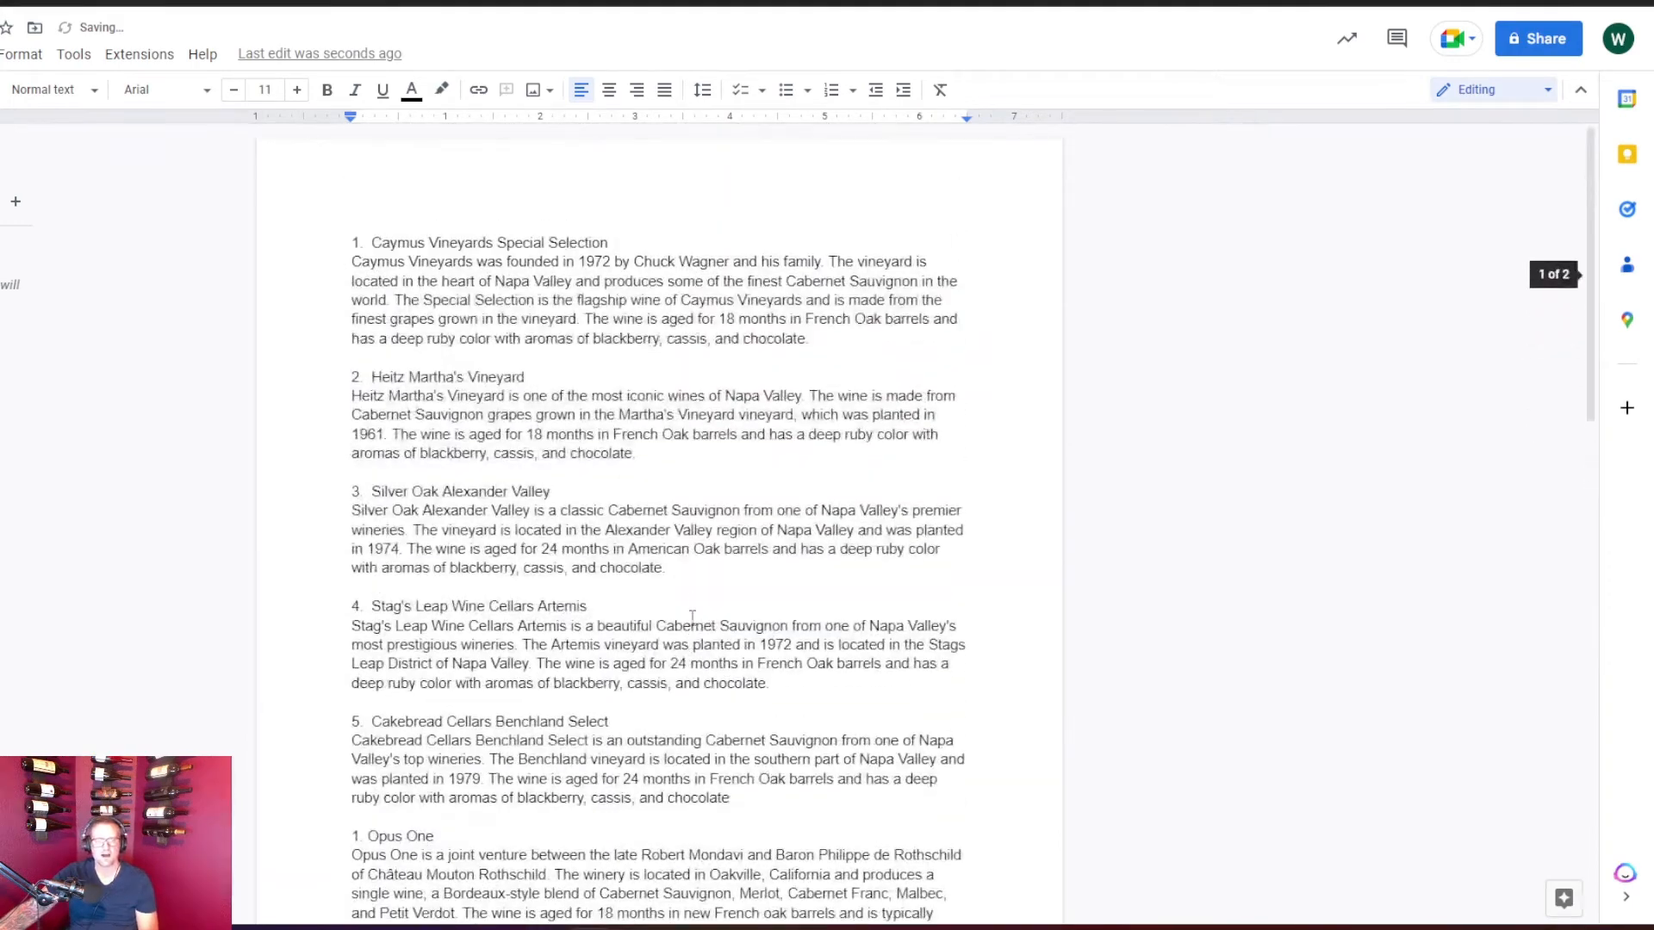
pyautogui.scroll(-10, 584, 571)
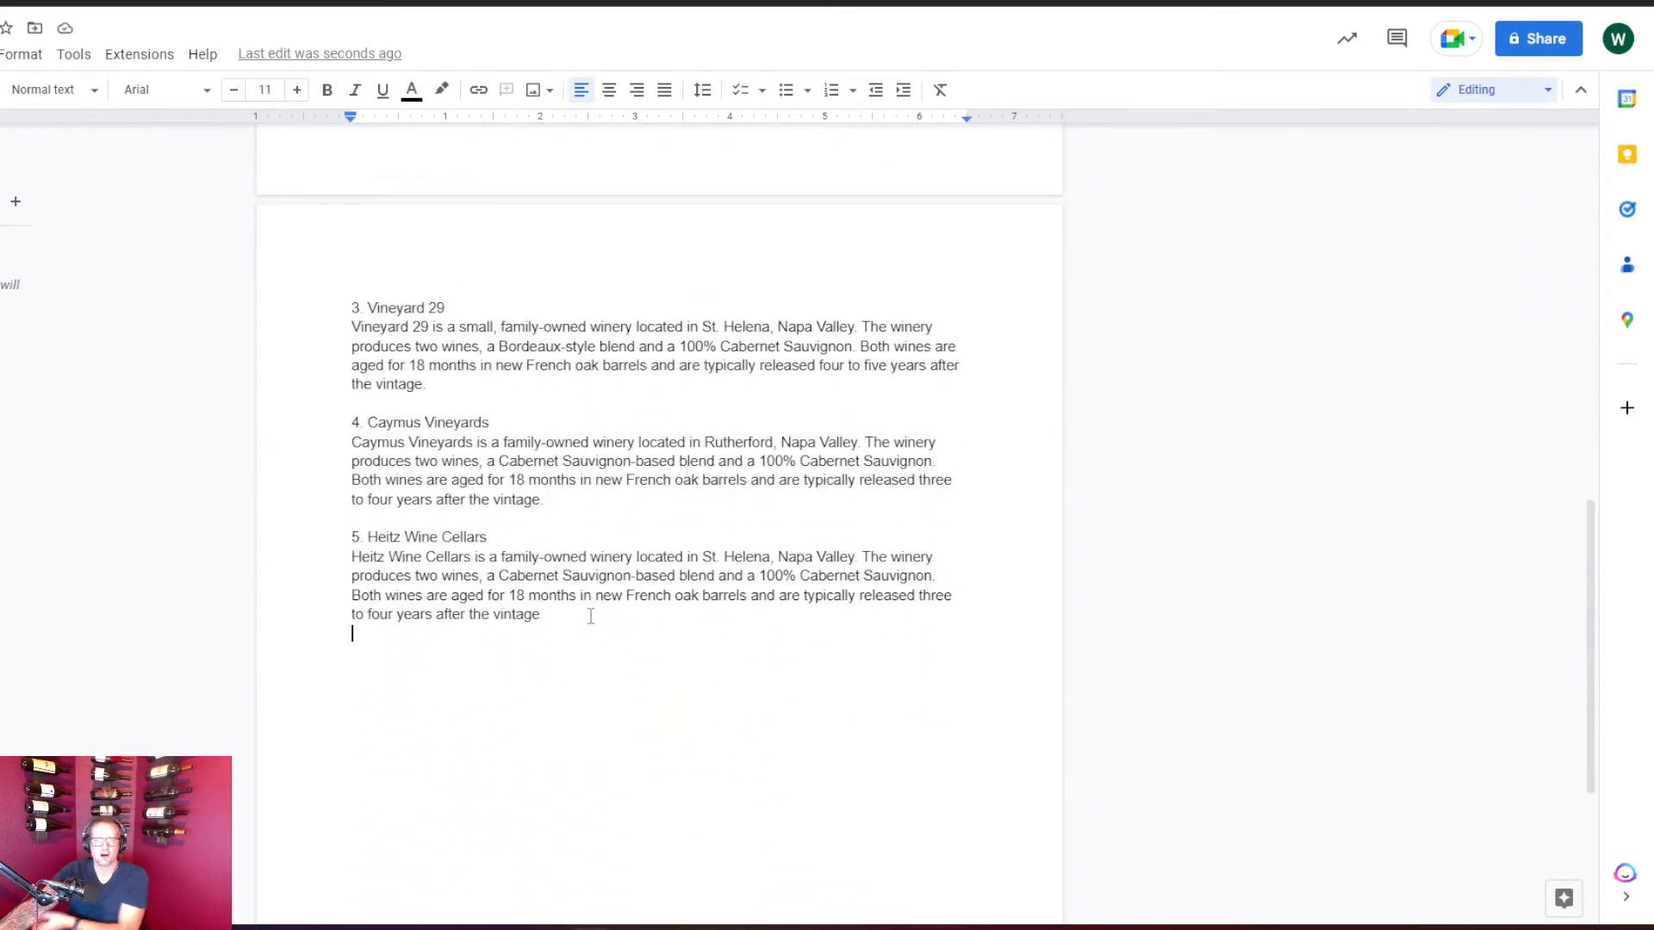
pyautogui.scroll(10, 563, 606)
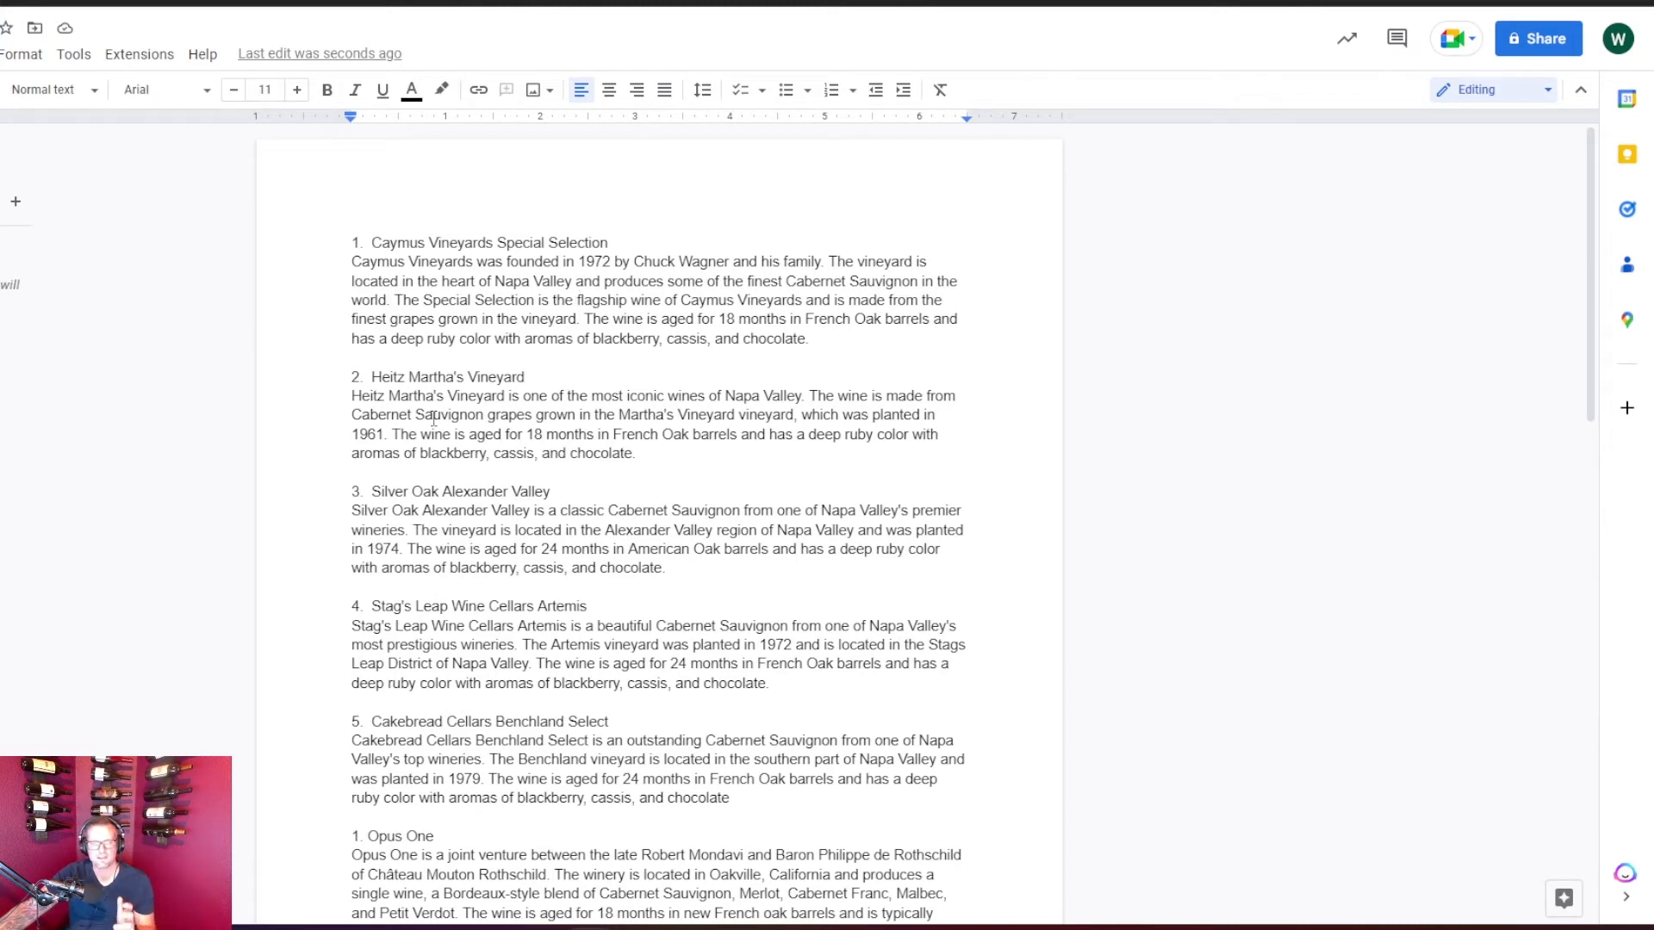
pyautogui.scroll(-2, 434, 420)
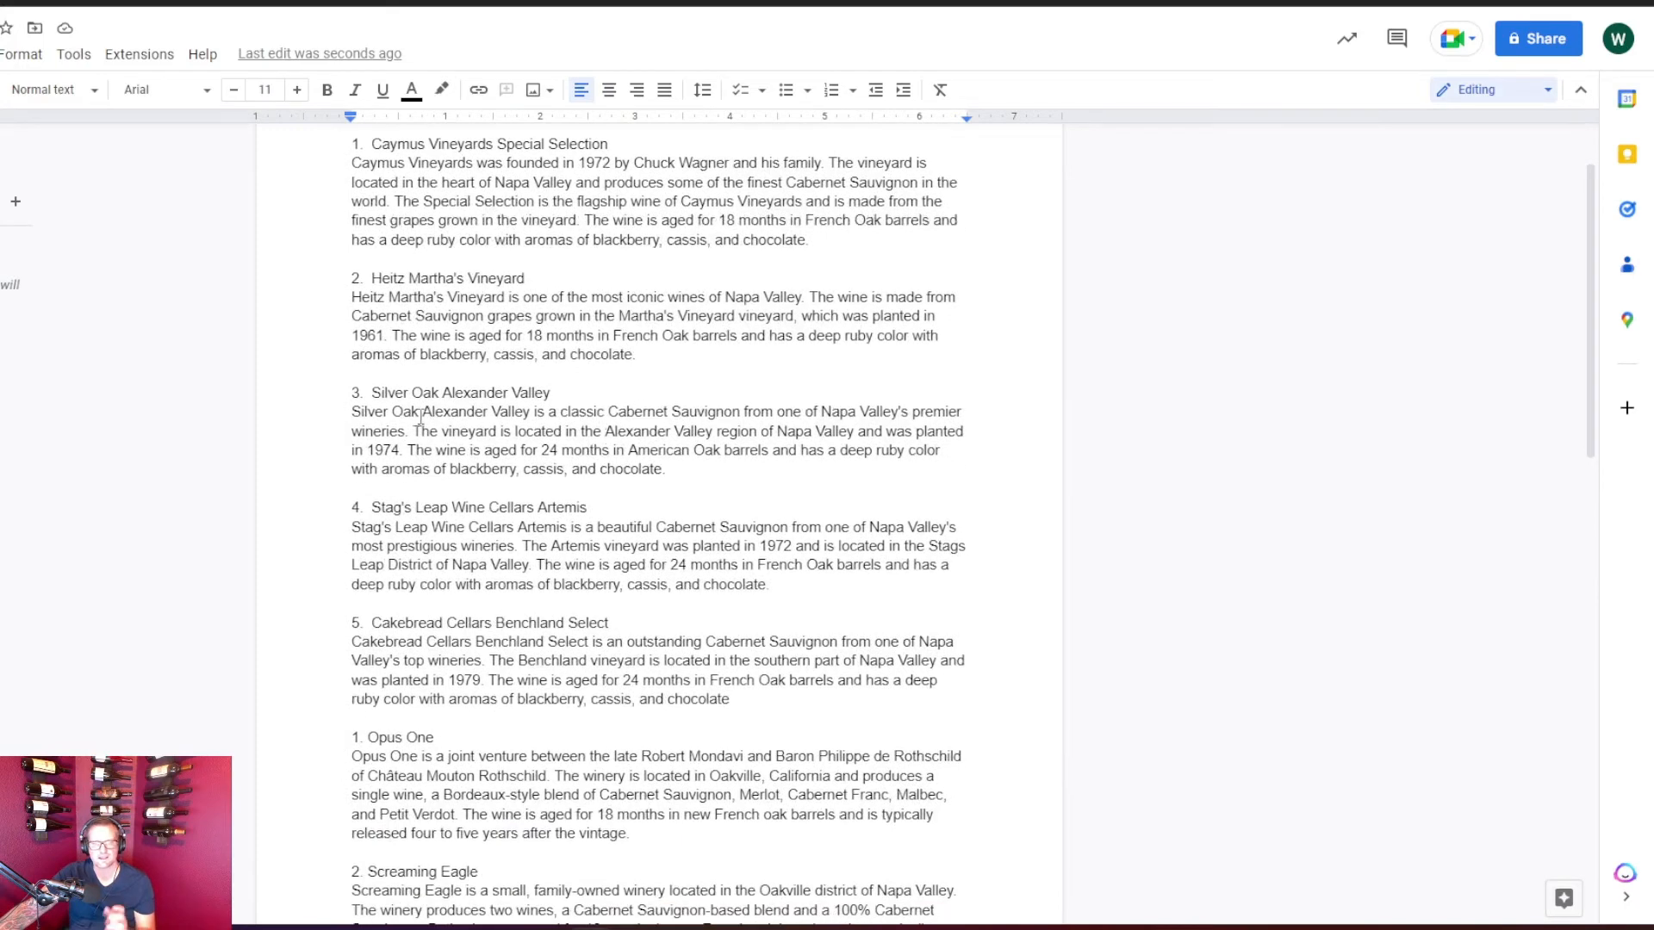
# Step: Delete the Vineyard 29 entry, including its heading and the leftover empty line, from the second wine list
pyautogui.scroll(-2, 486, 449)
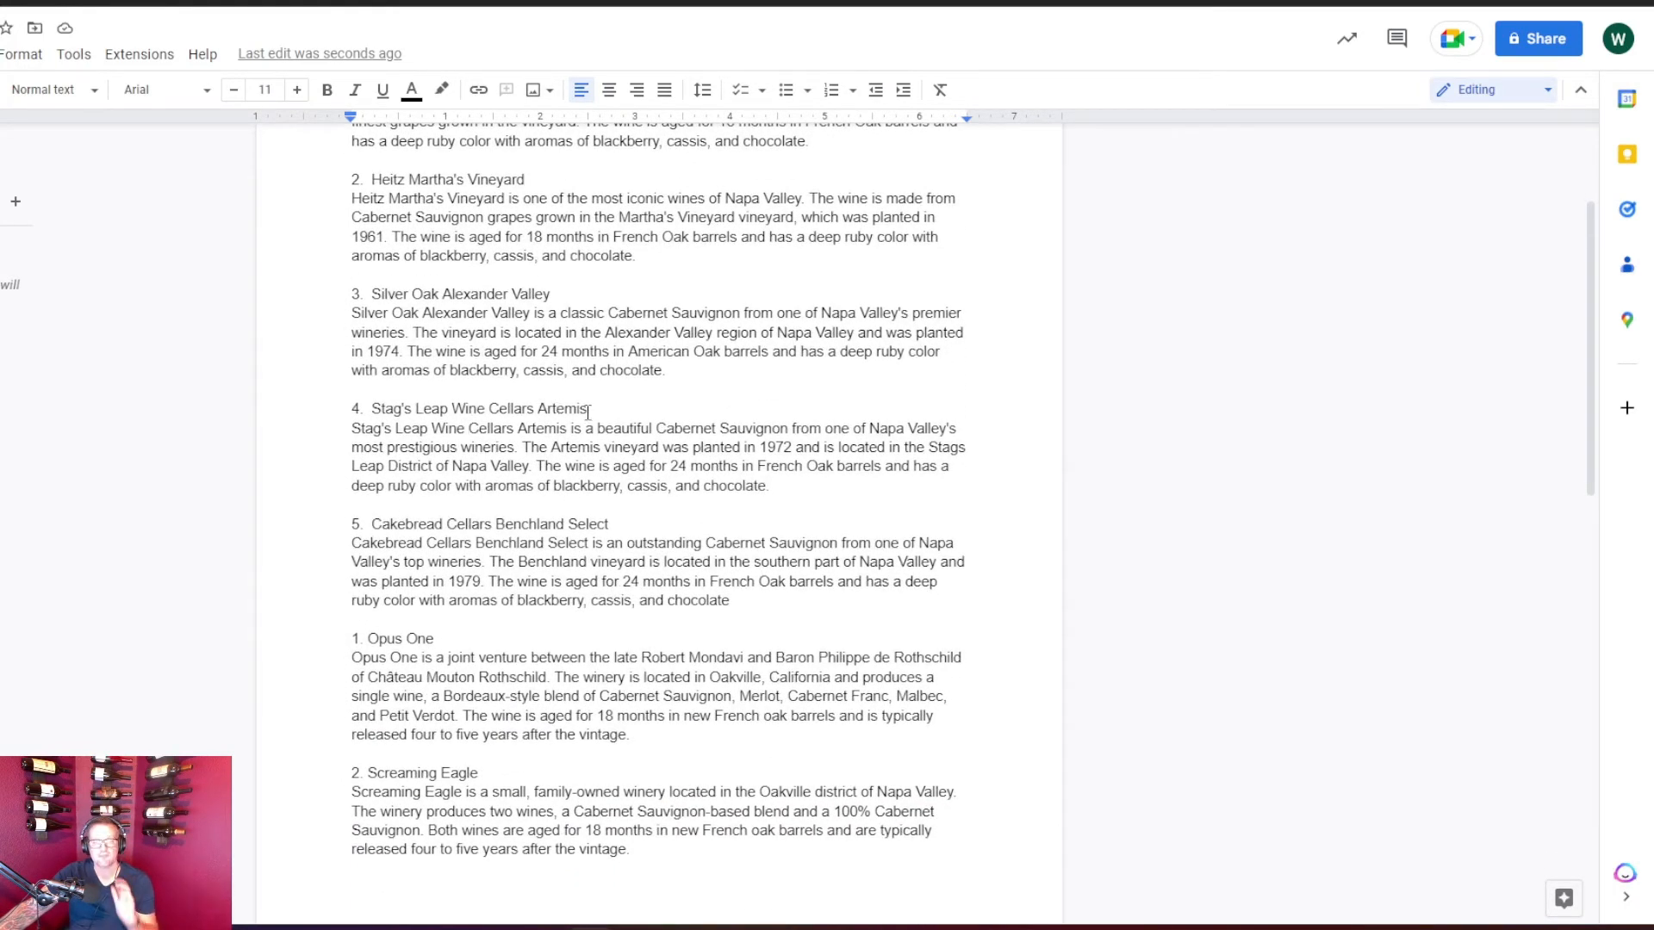
pyautogui.scroll(-2, 448, 426)
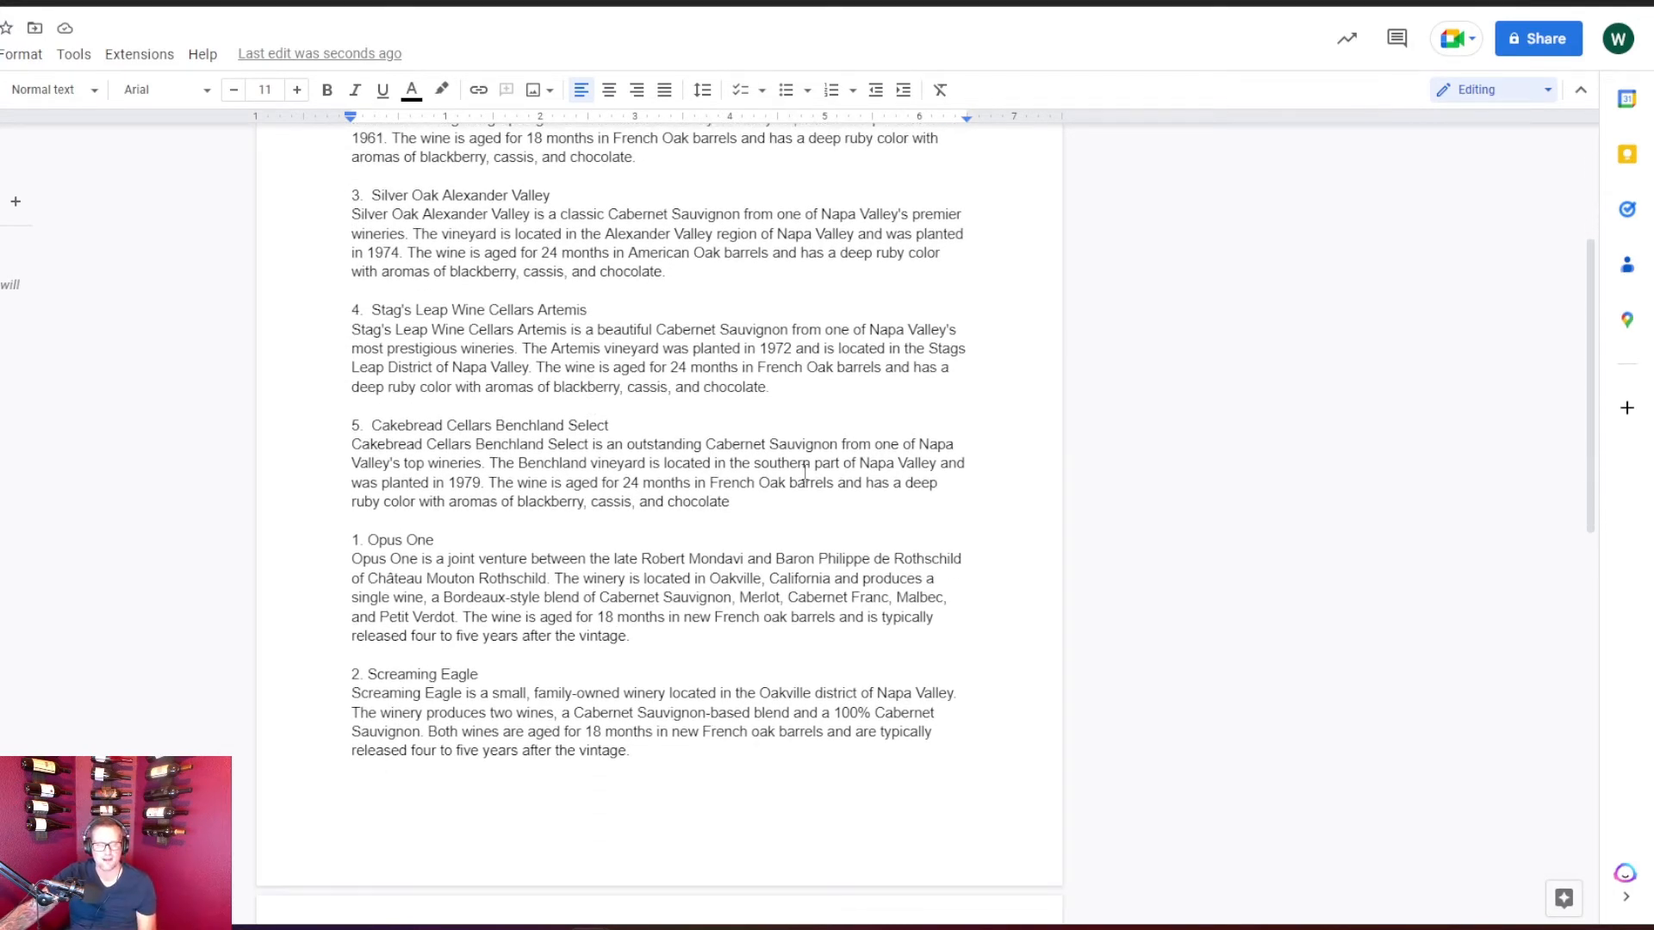
pyautogui.scroll(-4, 762, 495)
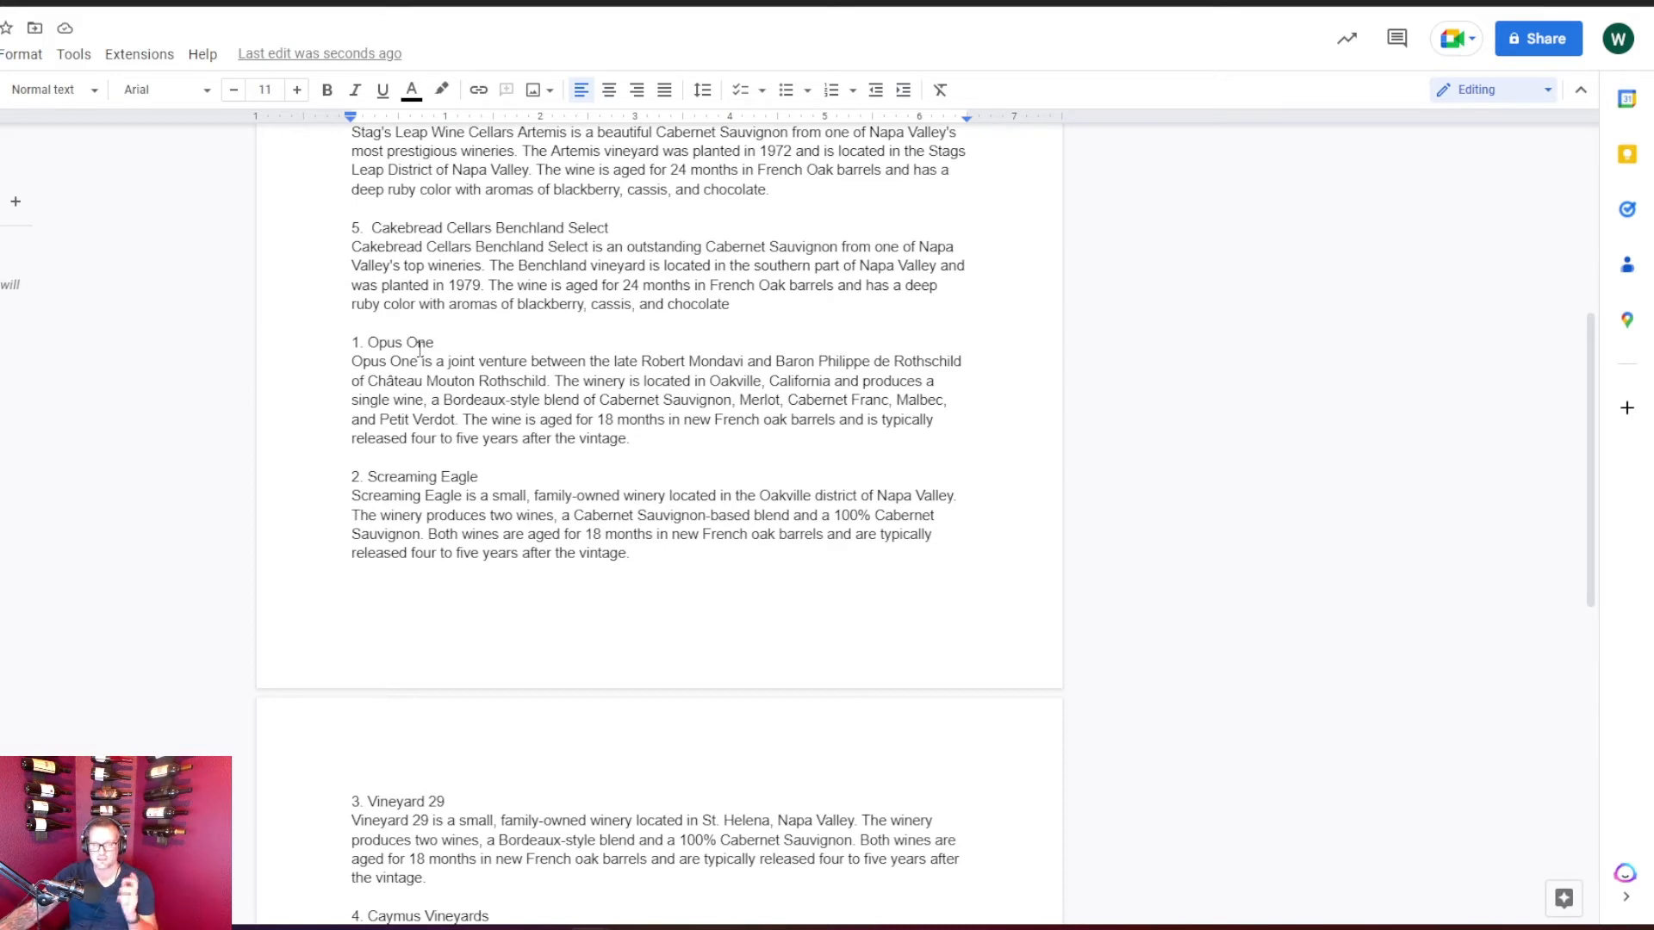
pyautogui.scroll(-1, 579, 508)
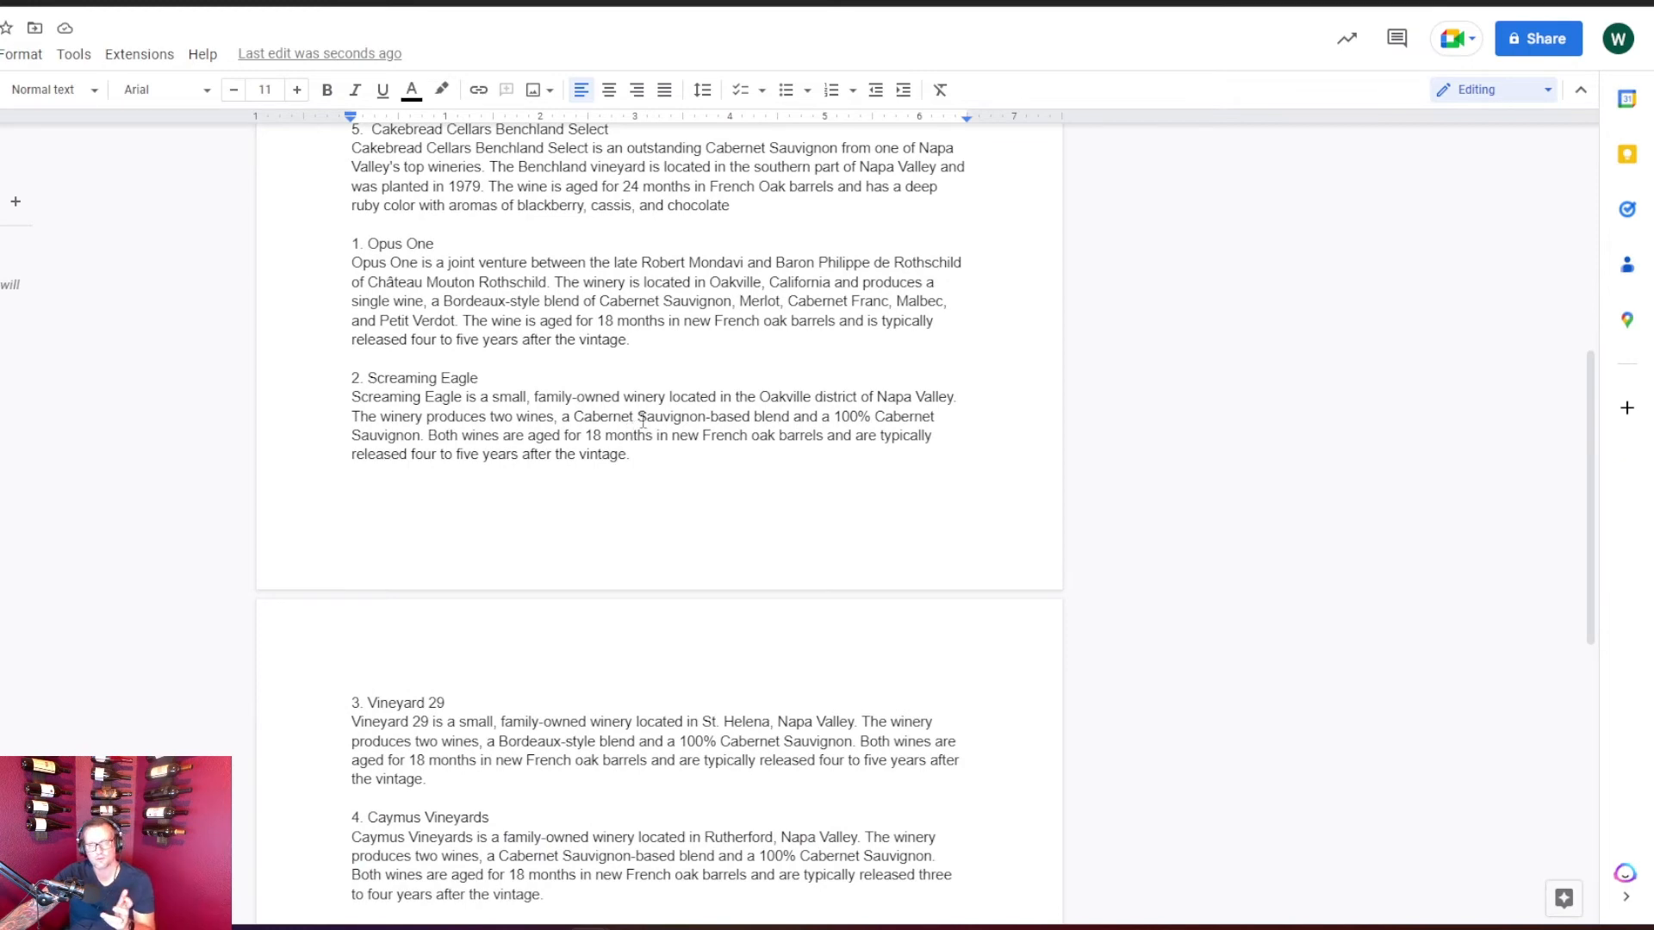
pyautogui.scroll(-2, 637, 424)
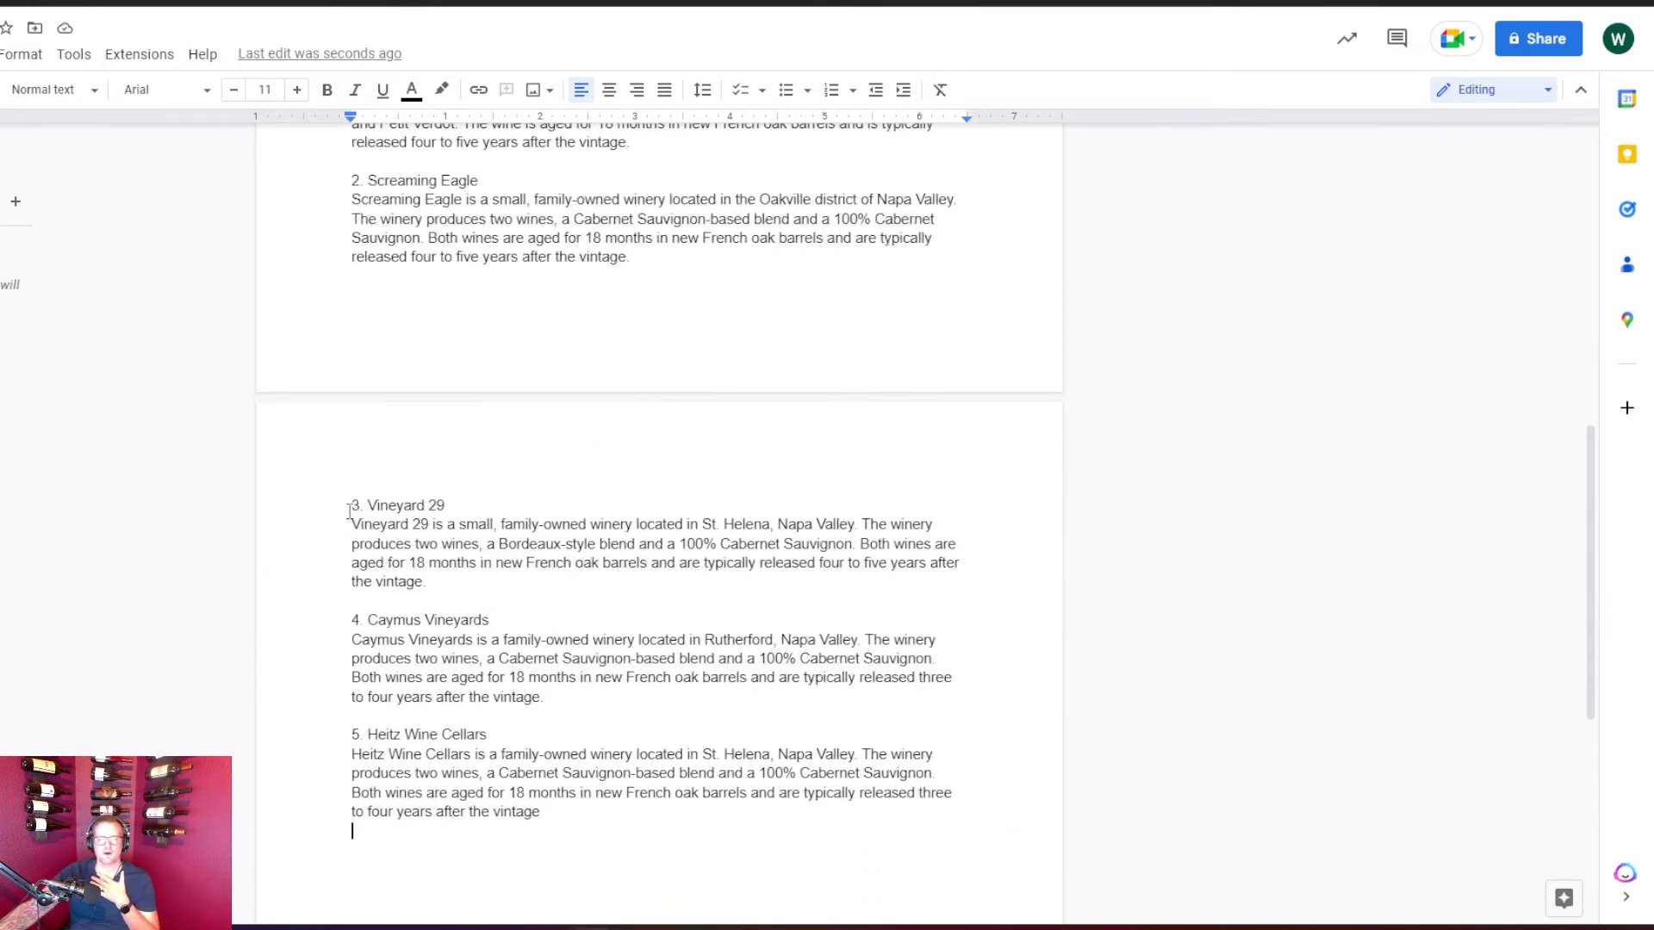
pyautogui.tripleClick(416, 508)
pyautogui.press('BackSpace')
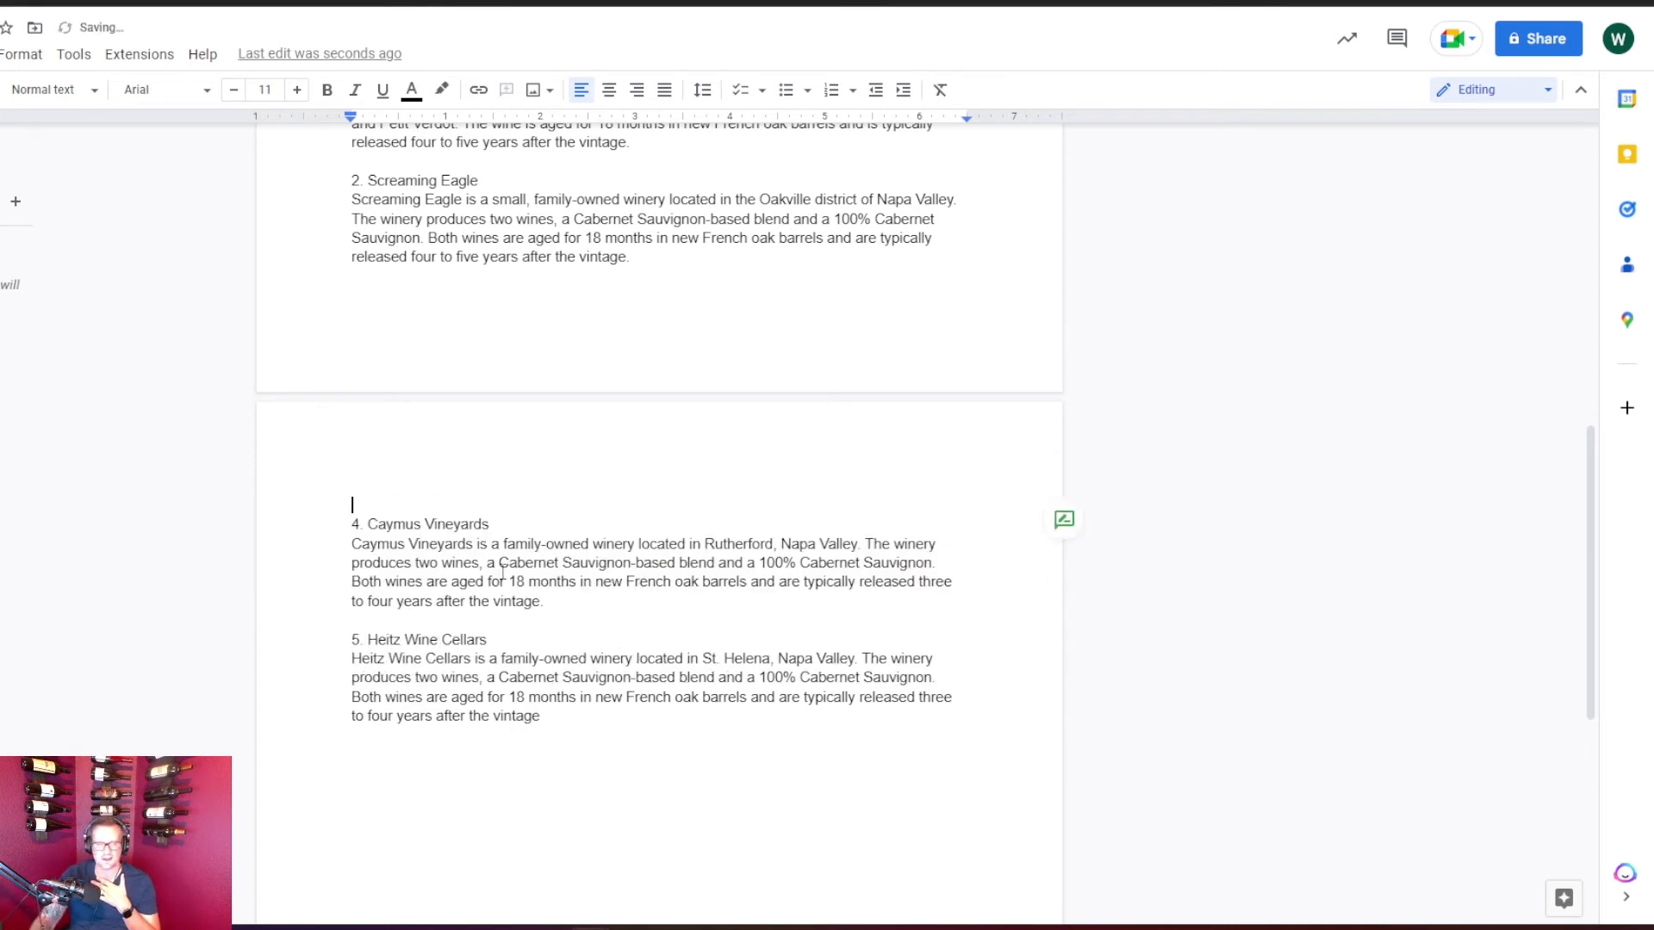
pyautogui.press('Delete')
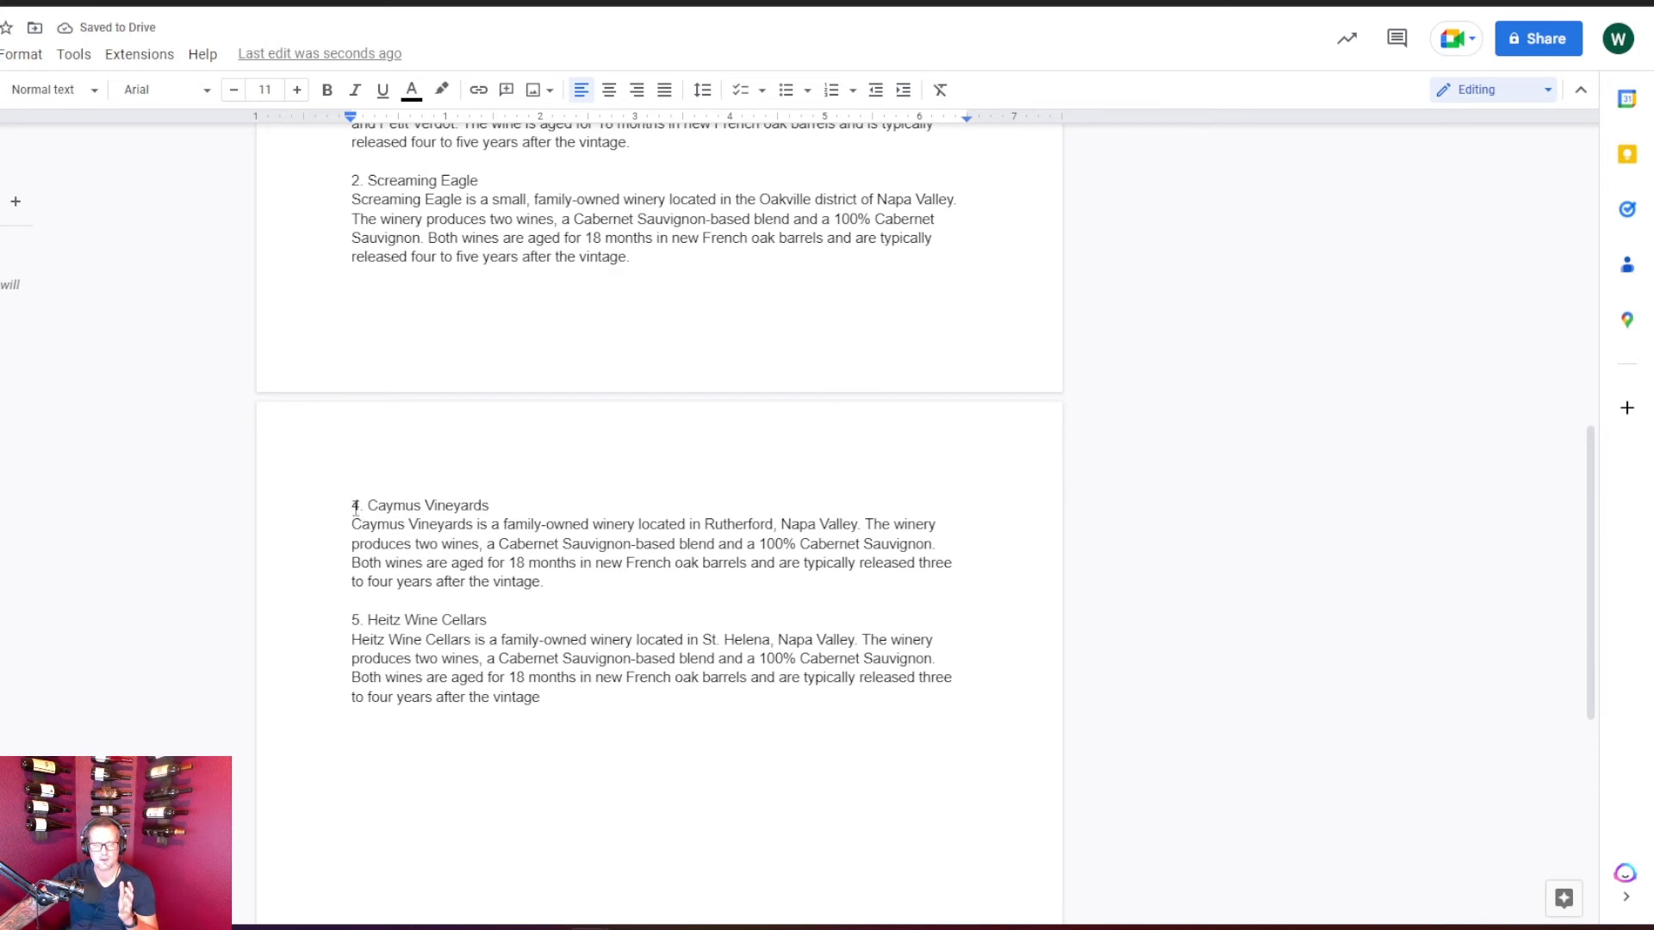
# Step: Delete the Caymus Vineyards and Heitz Wine Cellars entries from the end of the second wine list
pyautogui.moveTo(355, 509); pyautogui.dragTo(634, 580)
pyautogui.press('BackSpace')
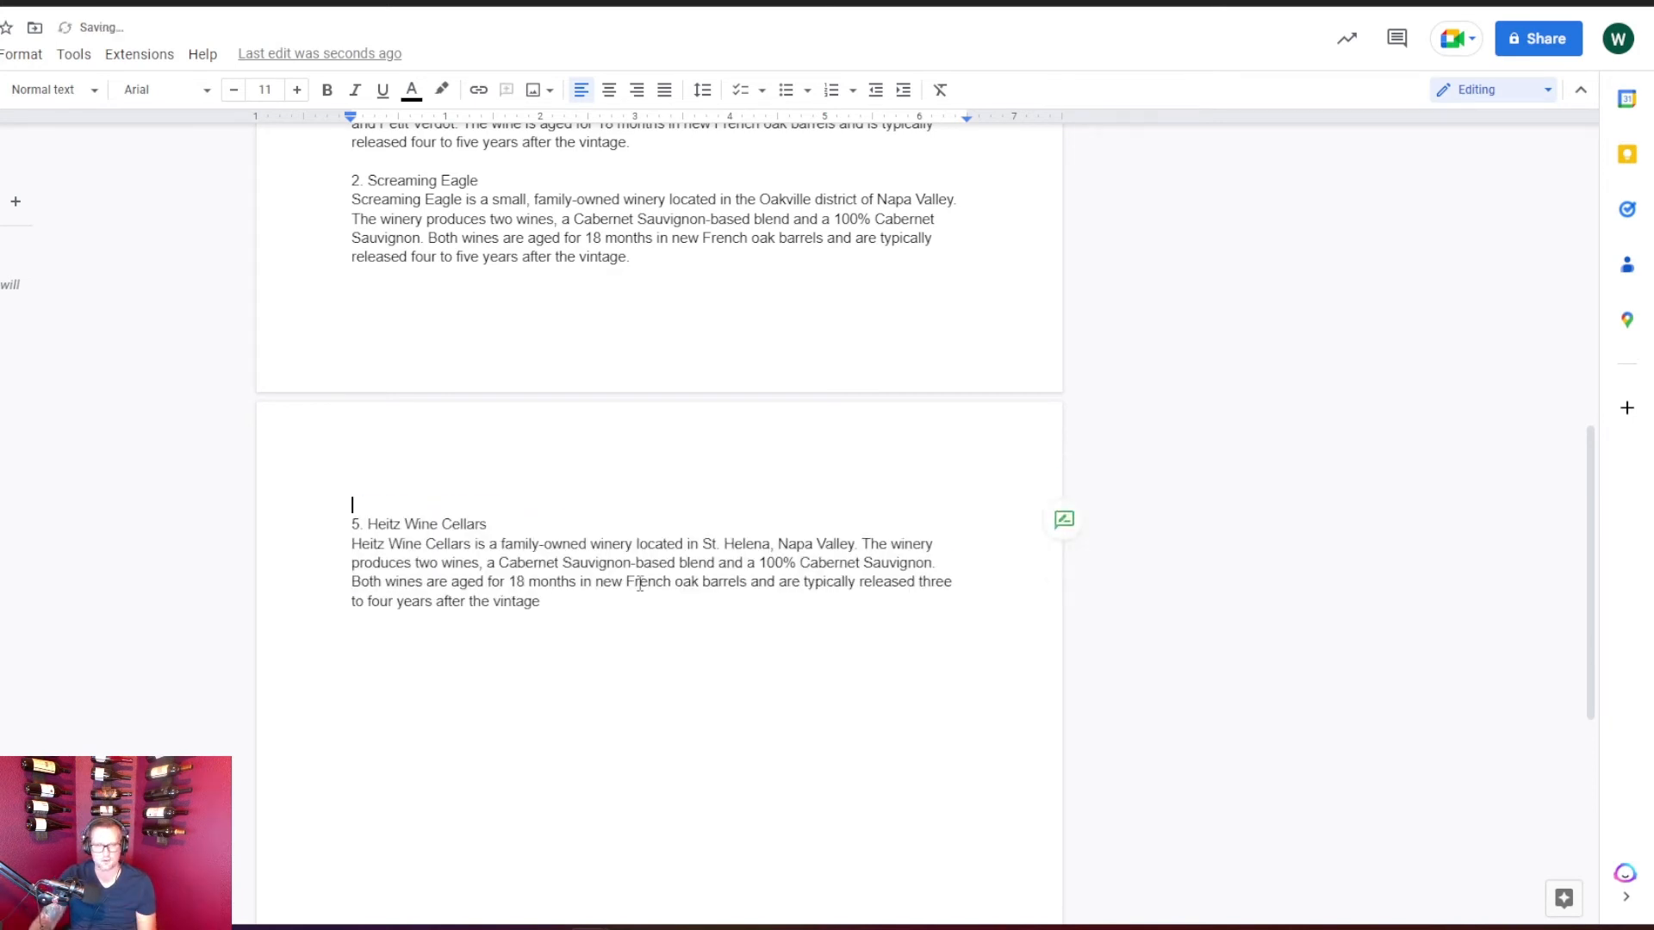
pyautogui.click(349, 525)
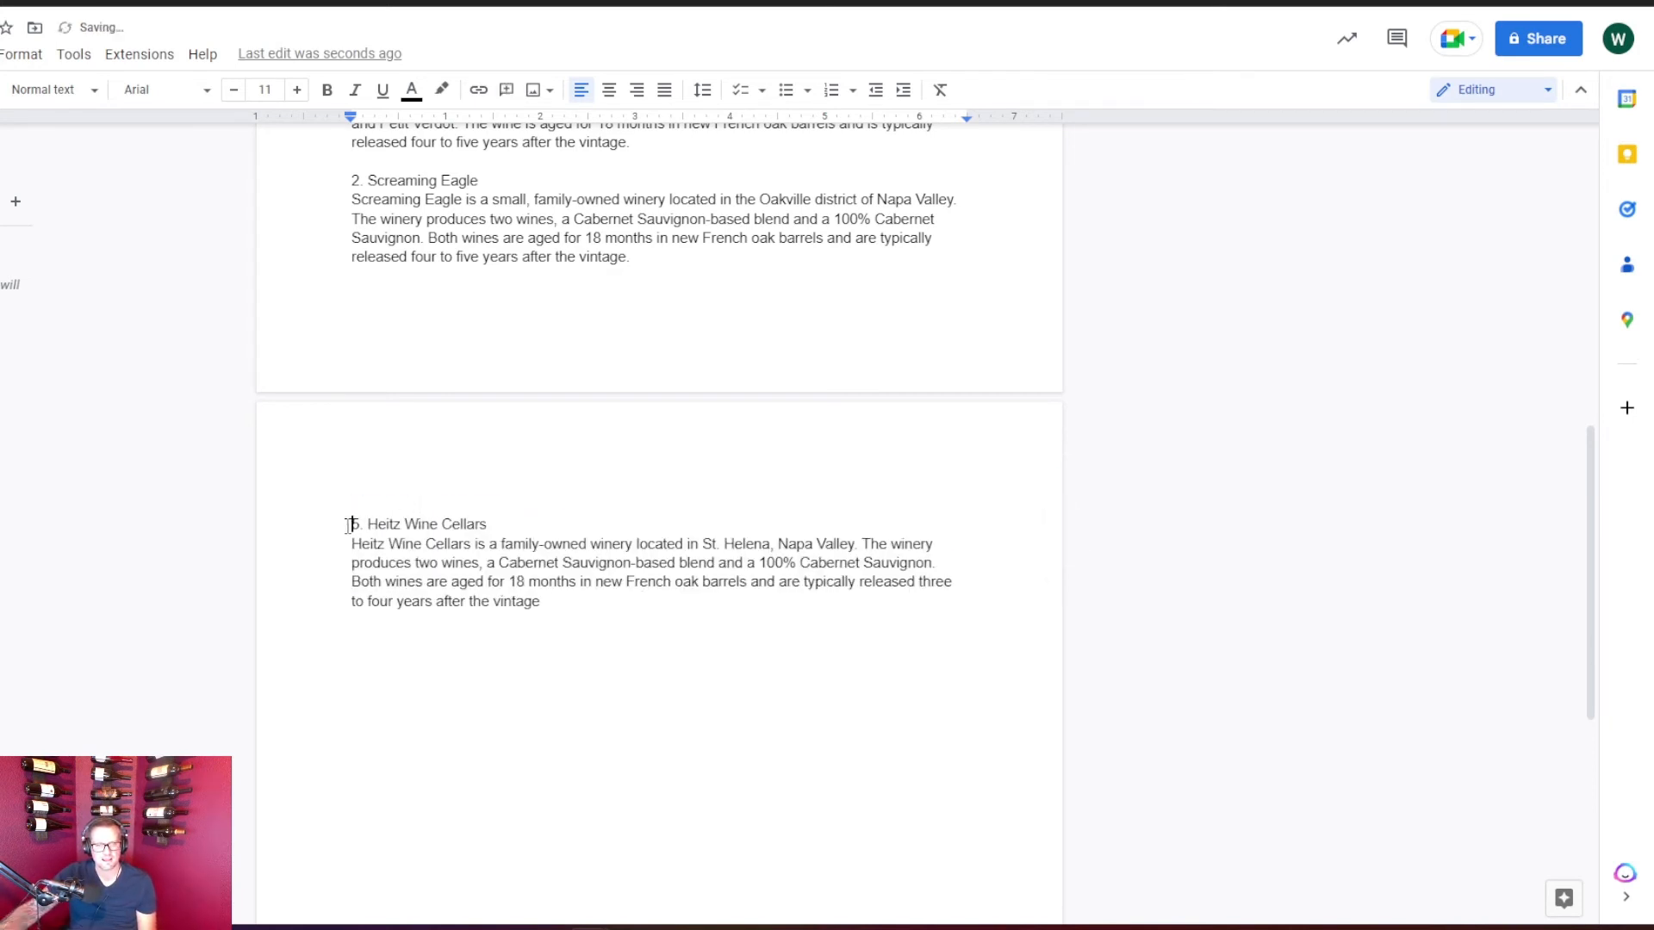
pyautogui.press('BackSpace')
pyautogui.scroll(10, 370, 523)
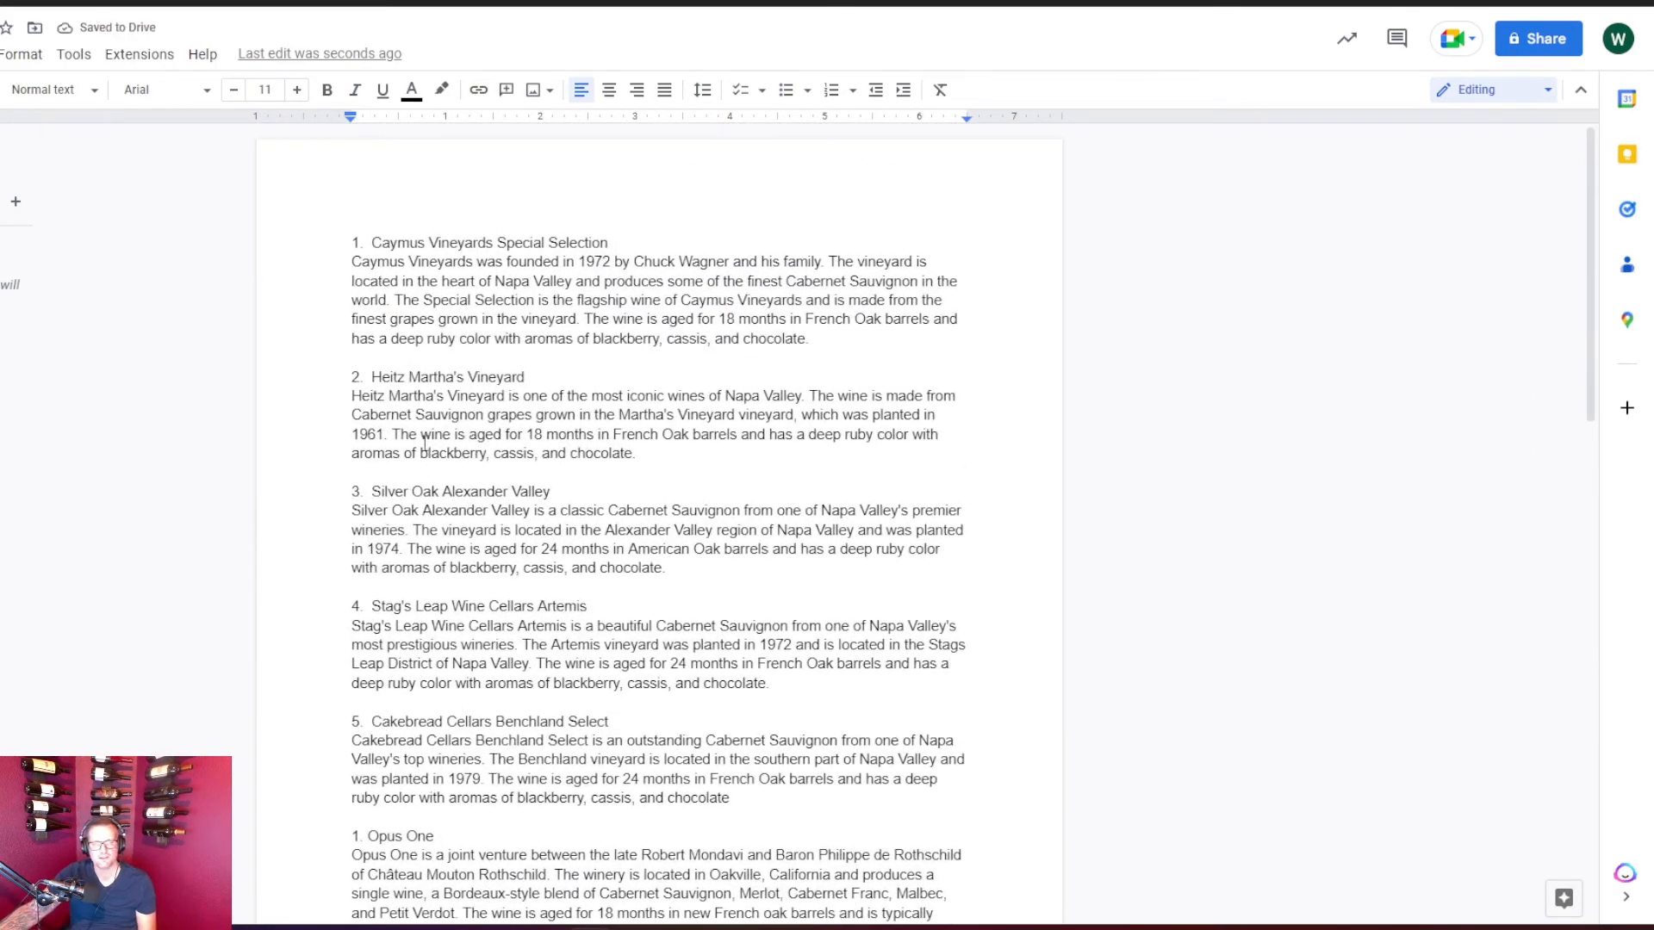
pyautogui.scroll(-8, 424, 443)
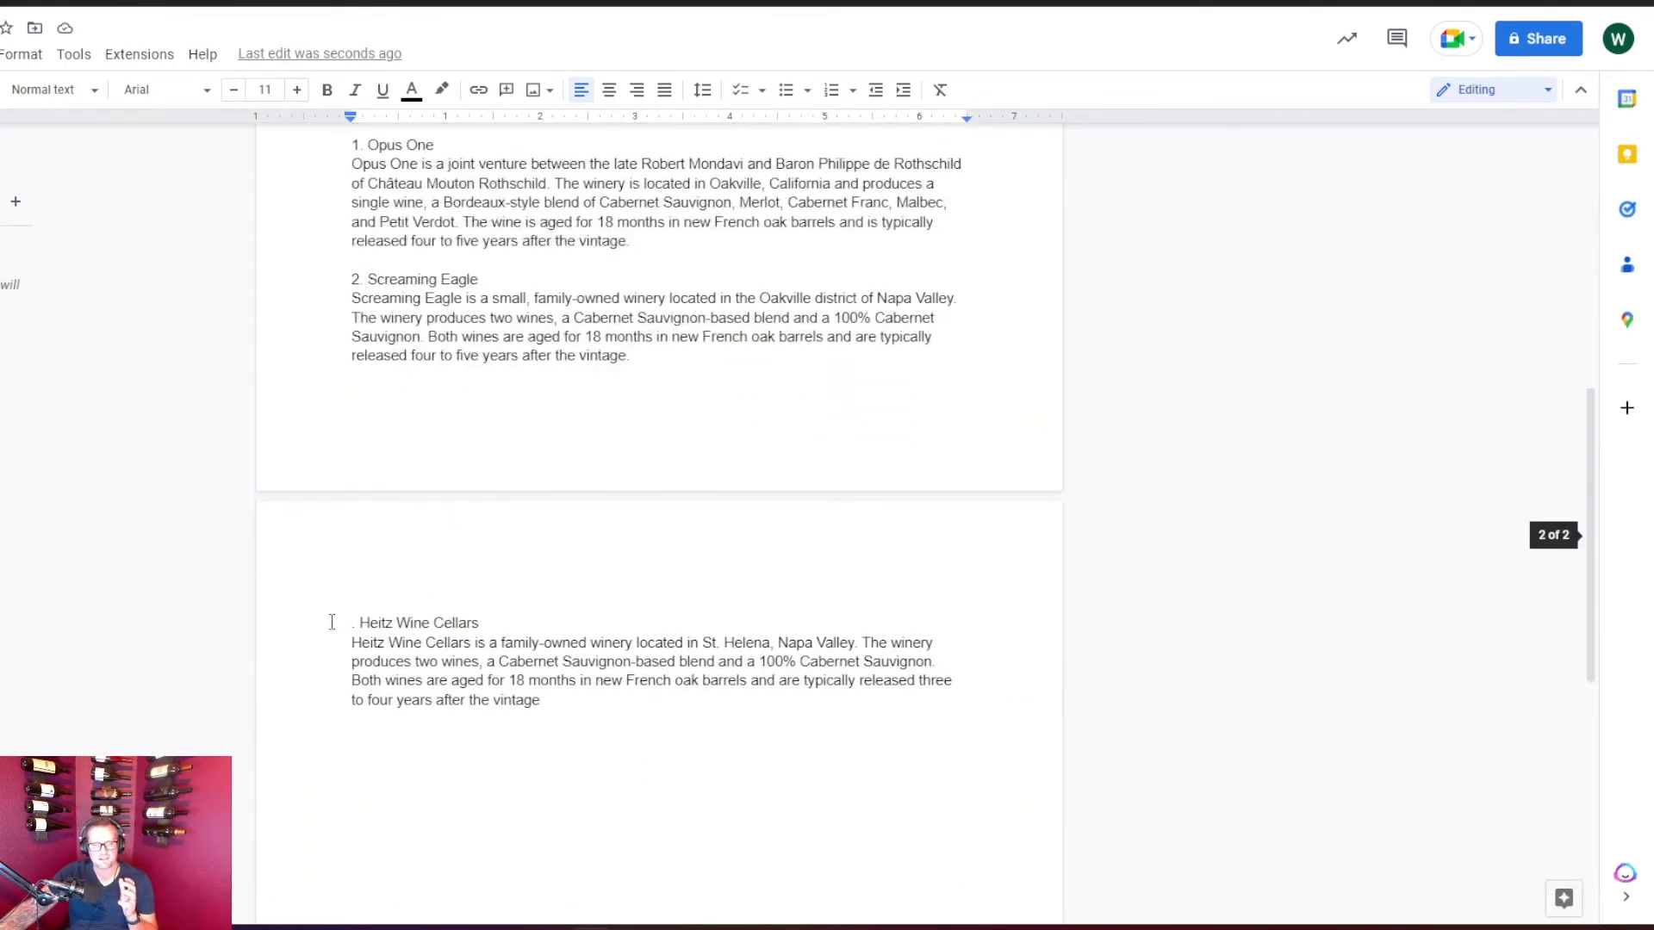
pyautogui.moveTo(334, 622); pyautogui.dragTo(676, 716)
pyautogui.press('BackSpace')
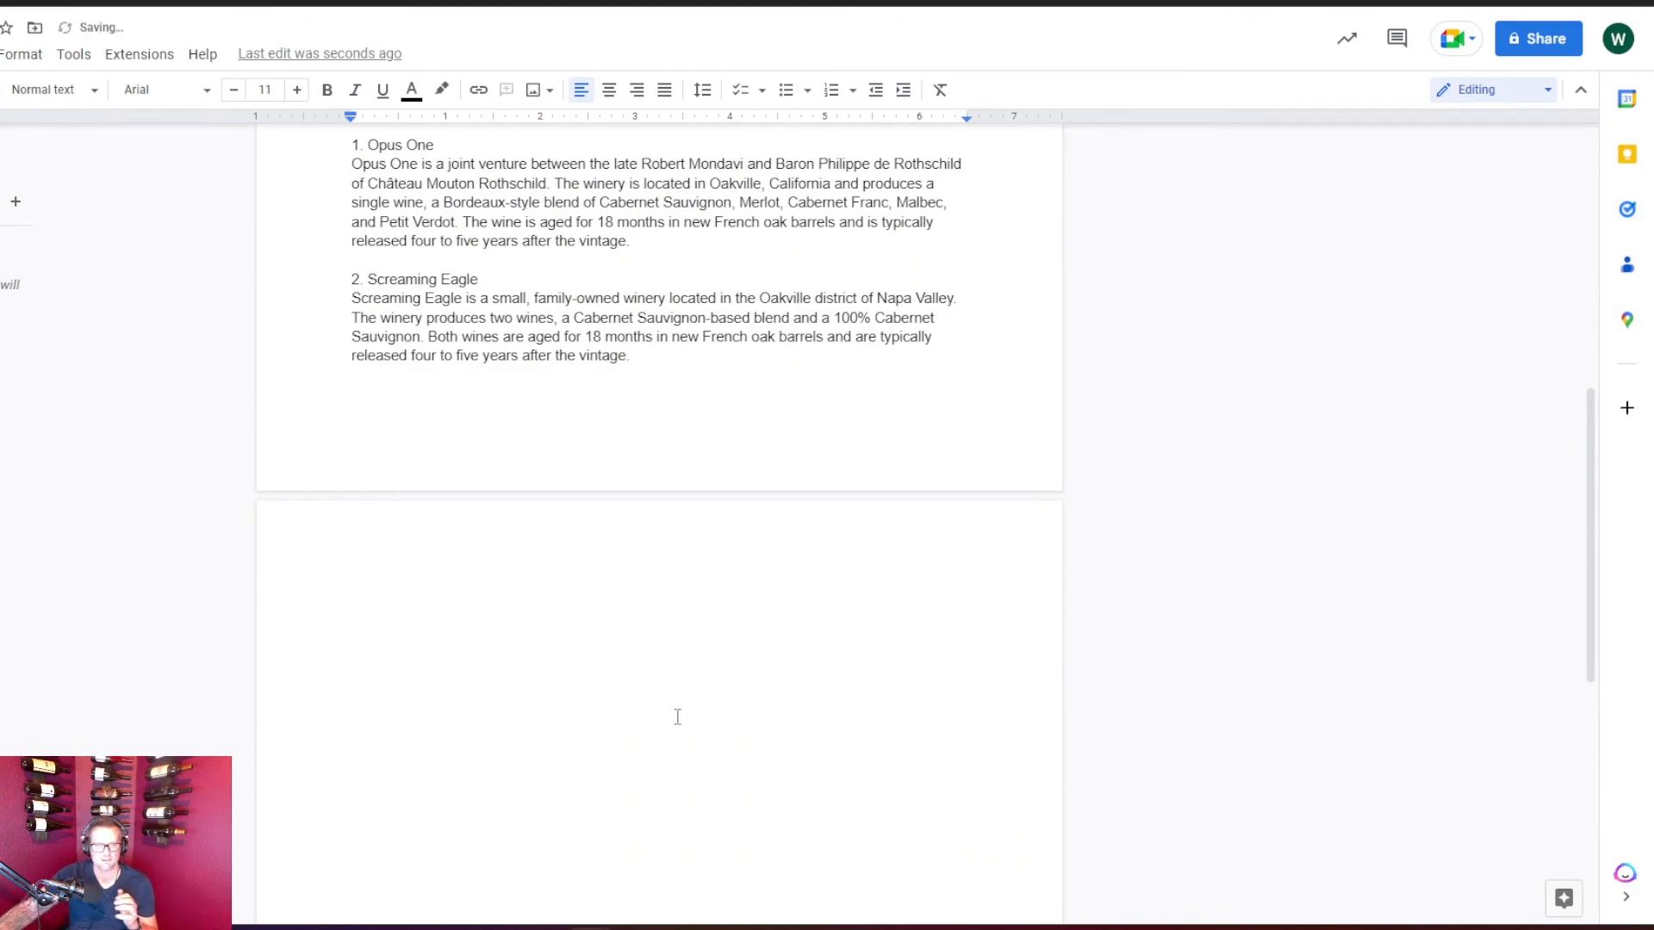
# Step: Insert an empty line above the Caymus Vineyards Special Selection entry and format it as Heading 1
pyautogui.scroll(3, 676, 715)
pyautogui.scroll(4, 629, 663)
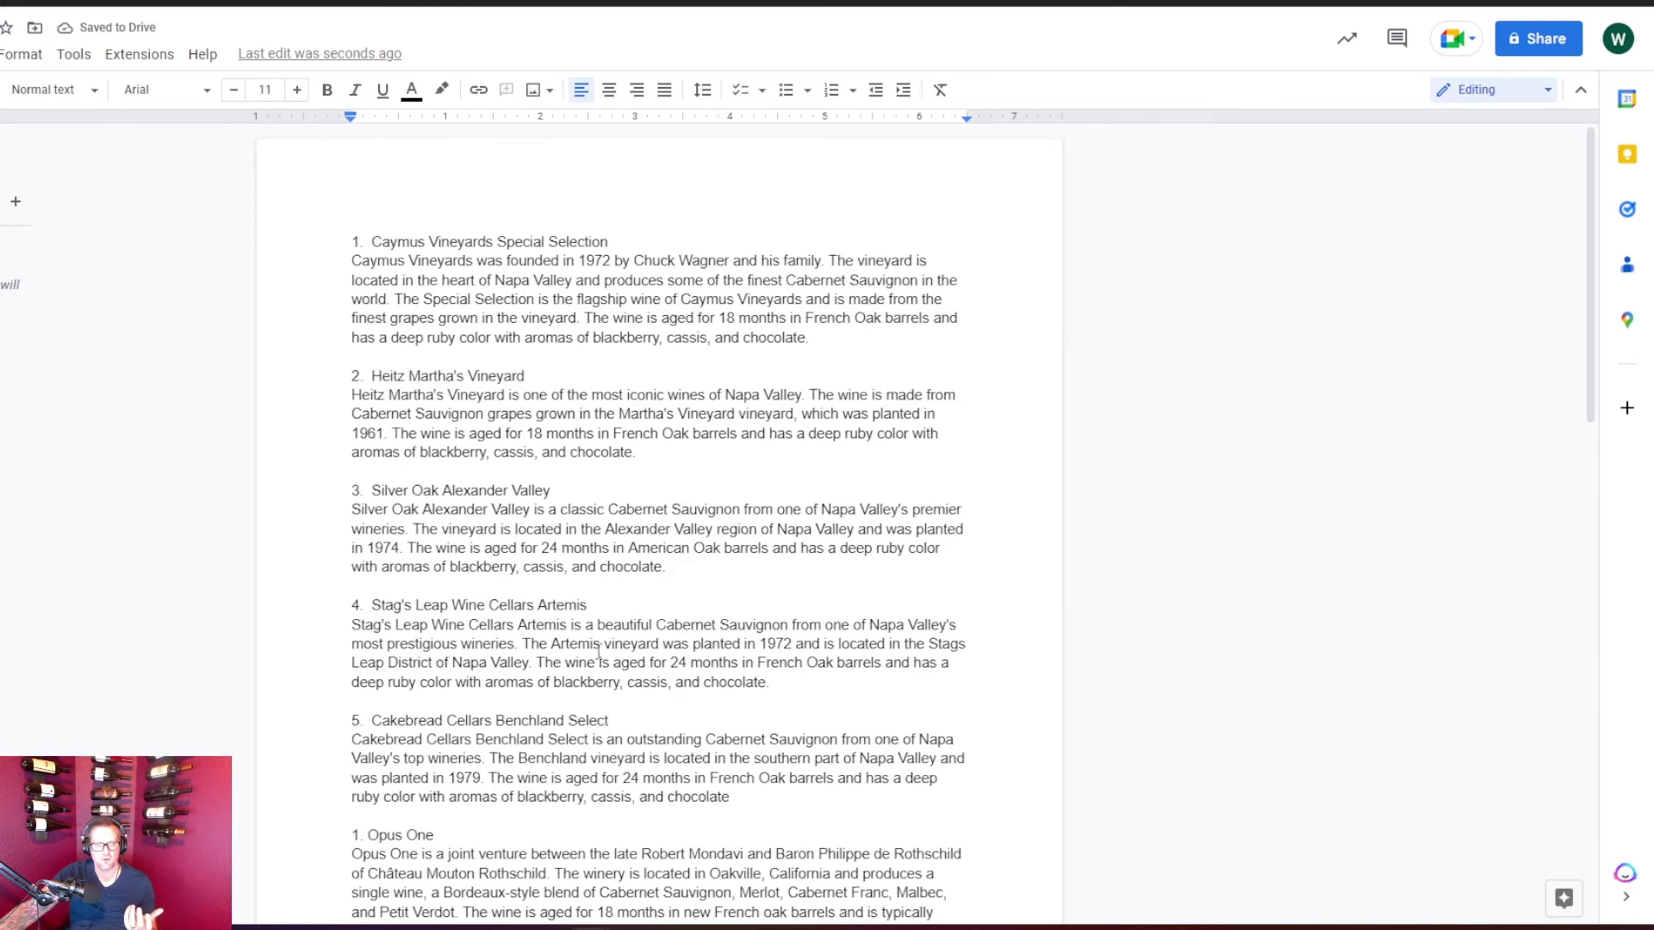
pyautogui.scroll(-2, 541, 585)
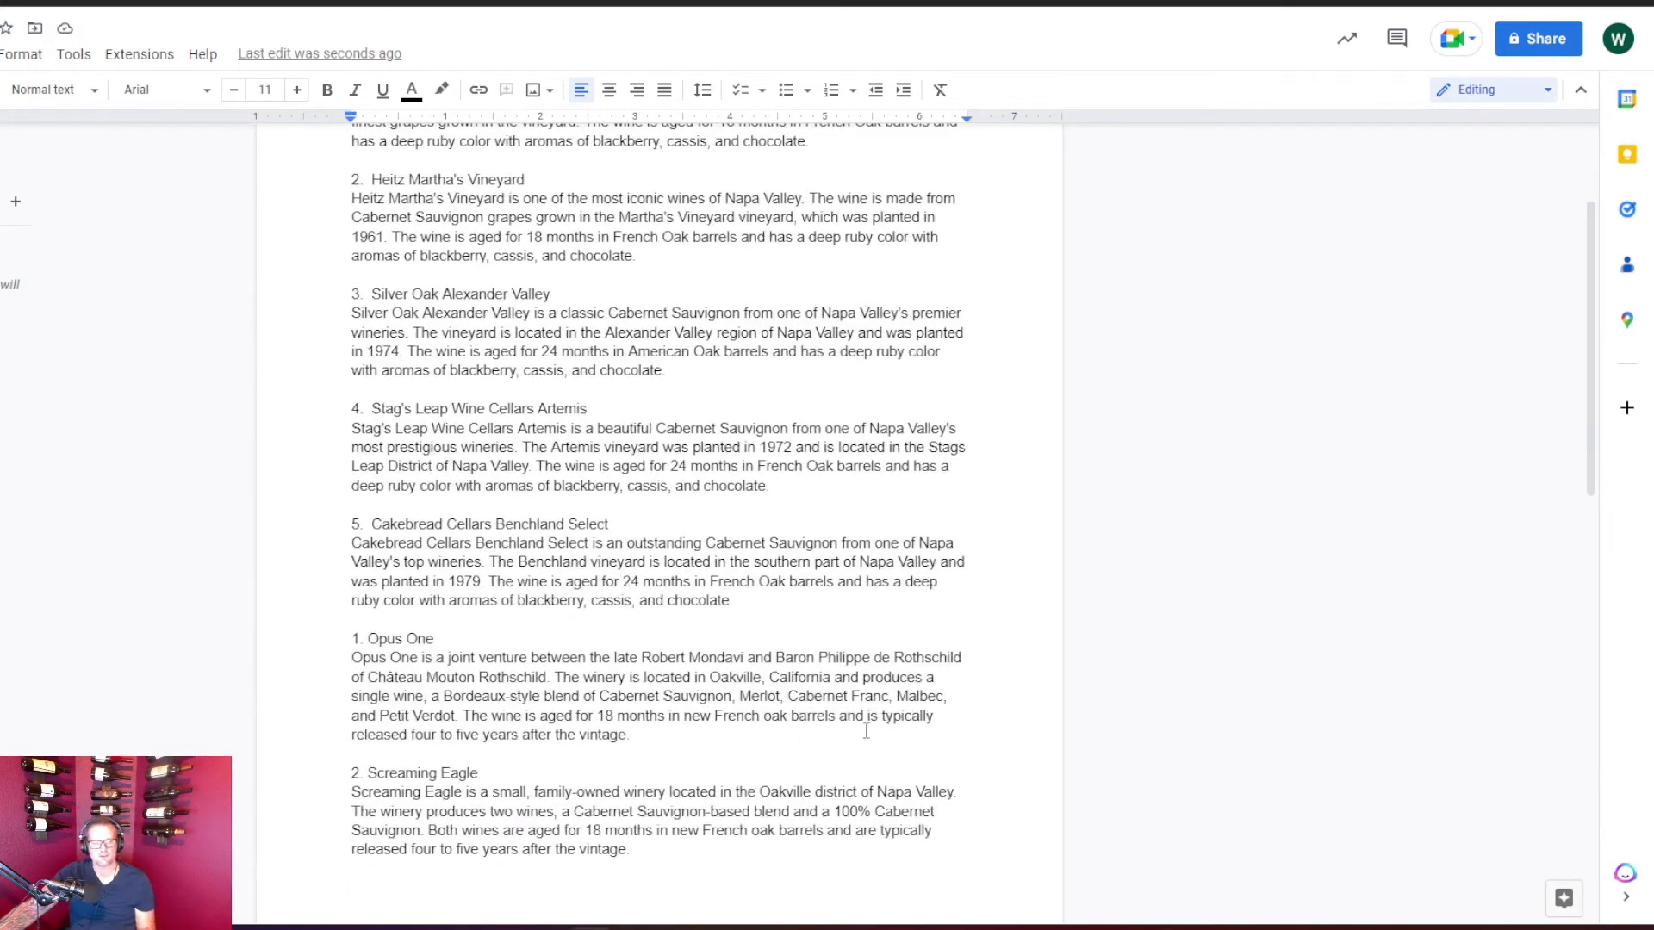
pyautogui.scroll(2, 954, 712)
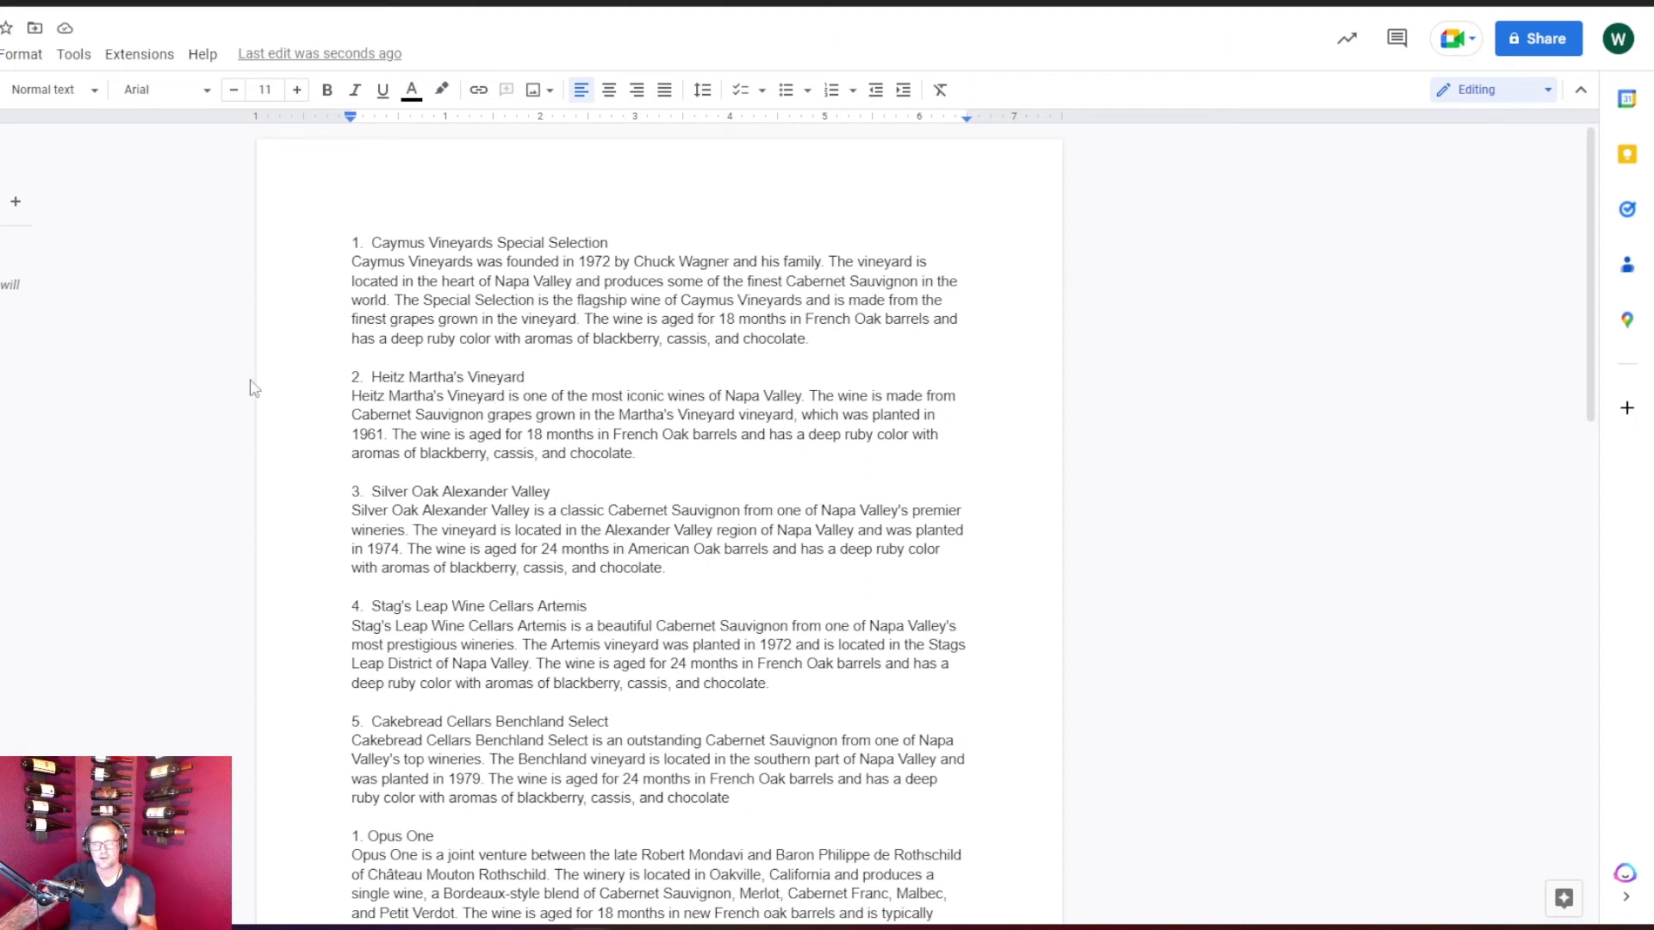
pyautogui.click(355, 225)
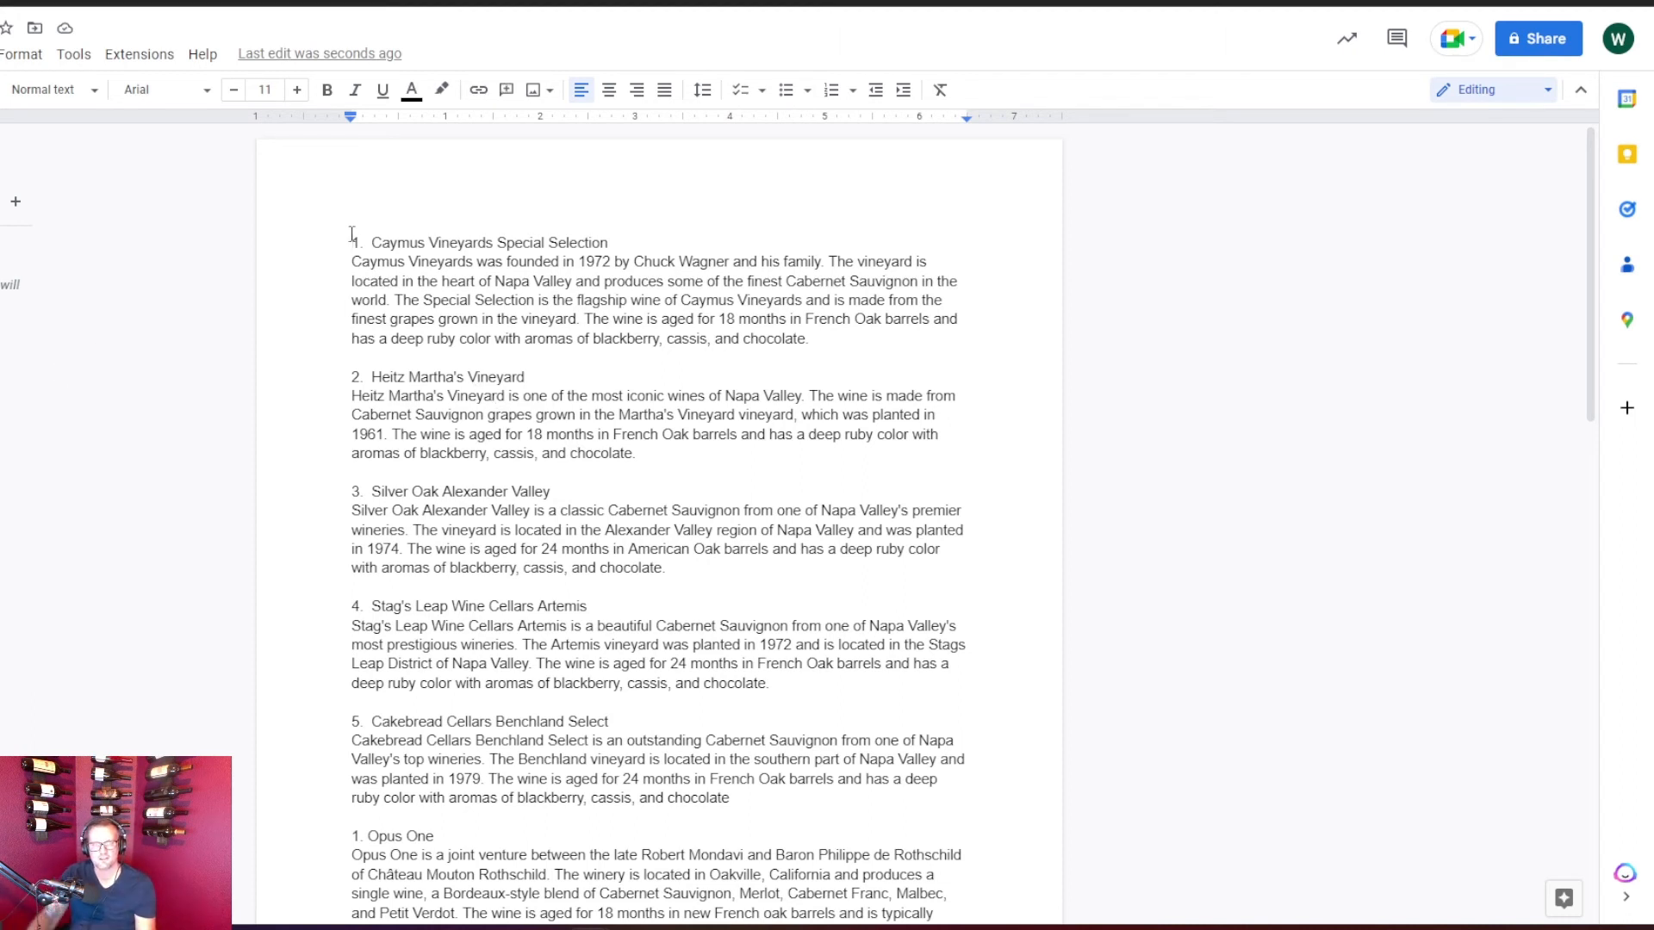
pyautogui.press('Return')
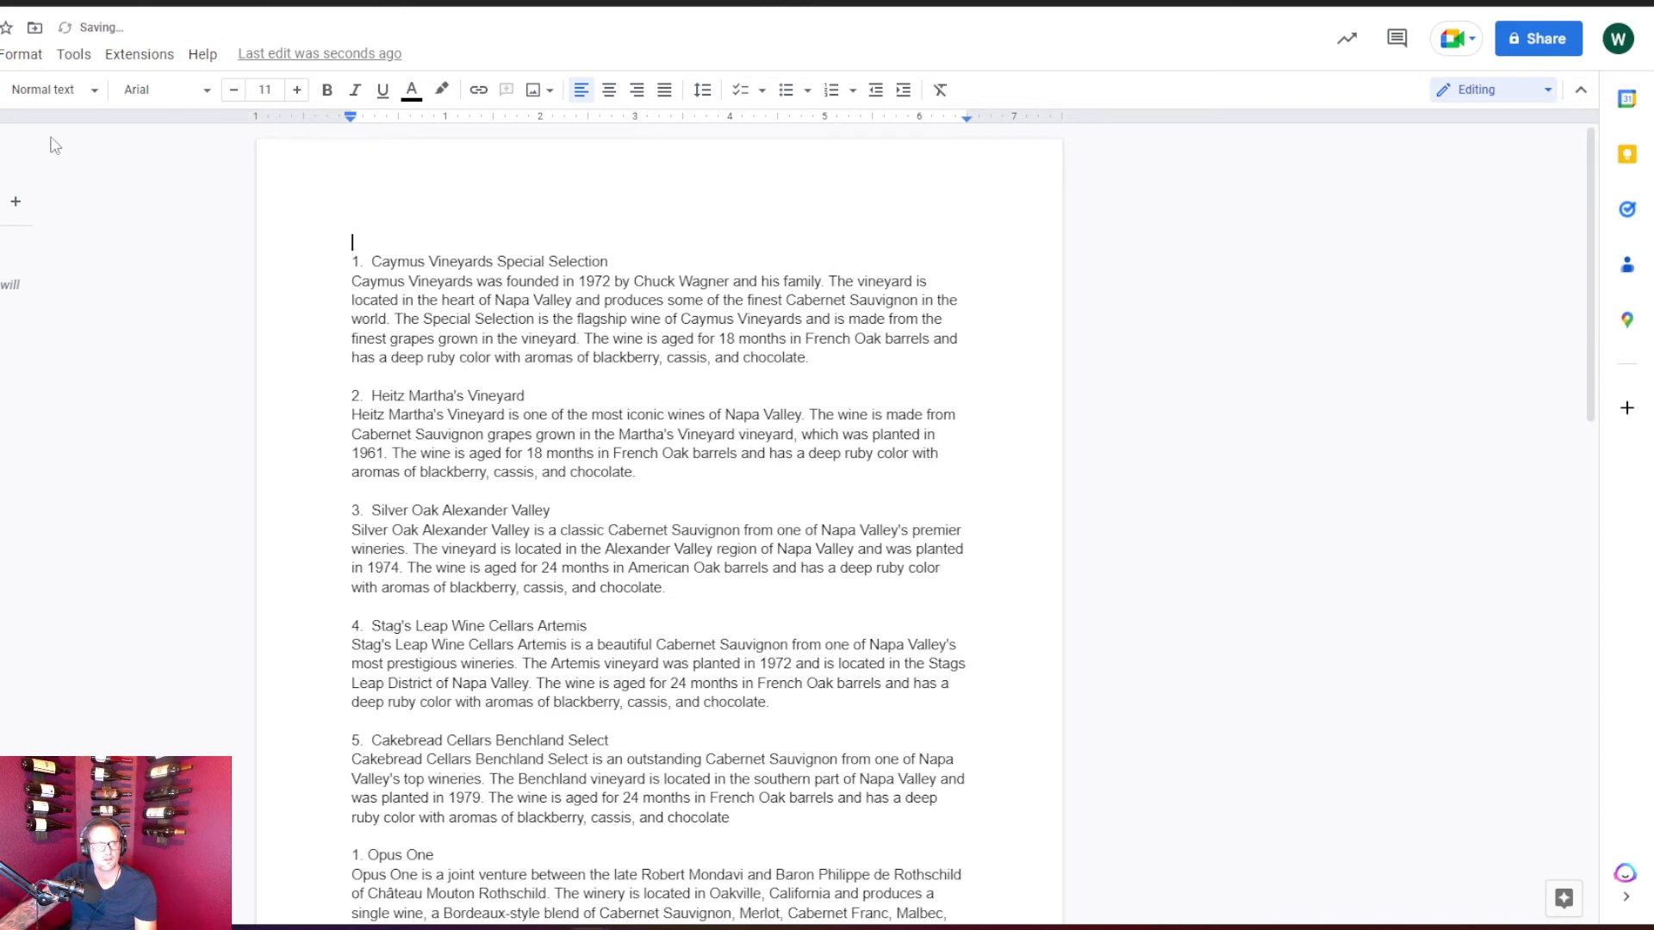
pyautogui.click(52, 89)
pyautogui.click(133, 345)
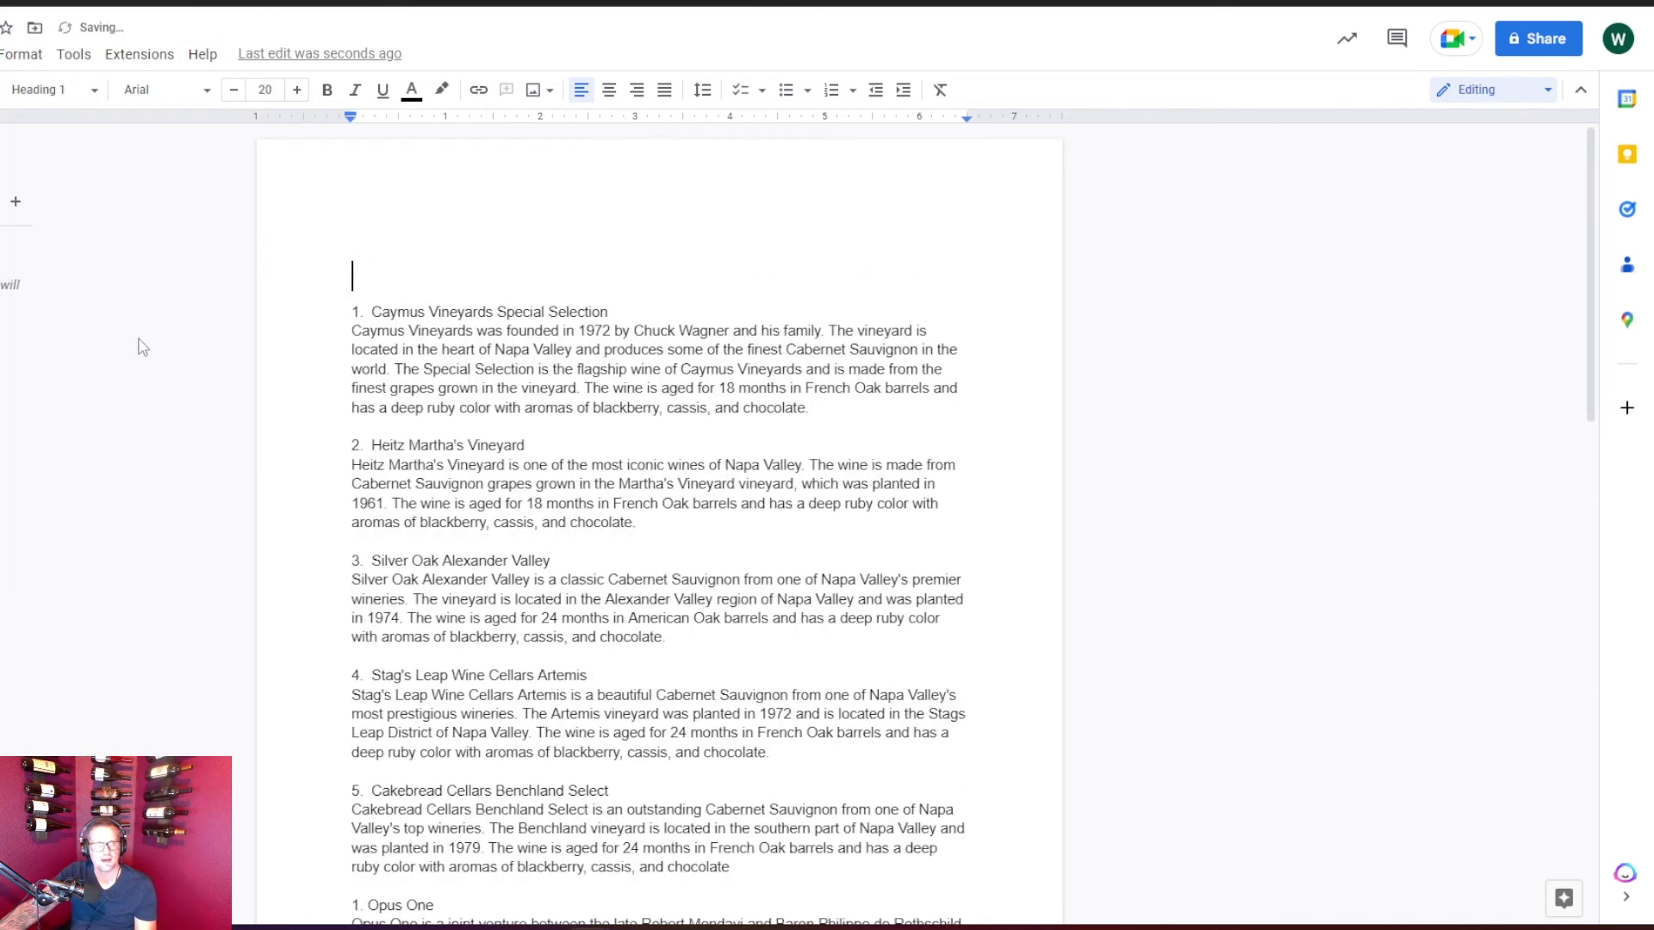
# Step: Enter "Best Napa Cabs" as the title in the heading line above the first wine entry
pyautogui.write('Best Napa B')
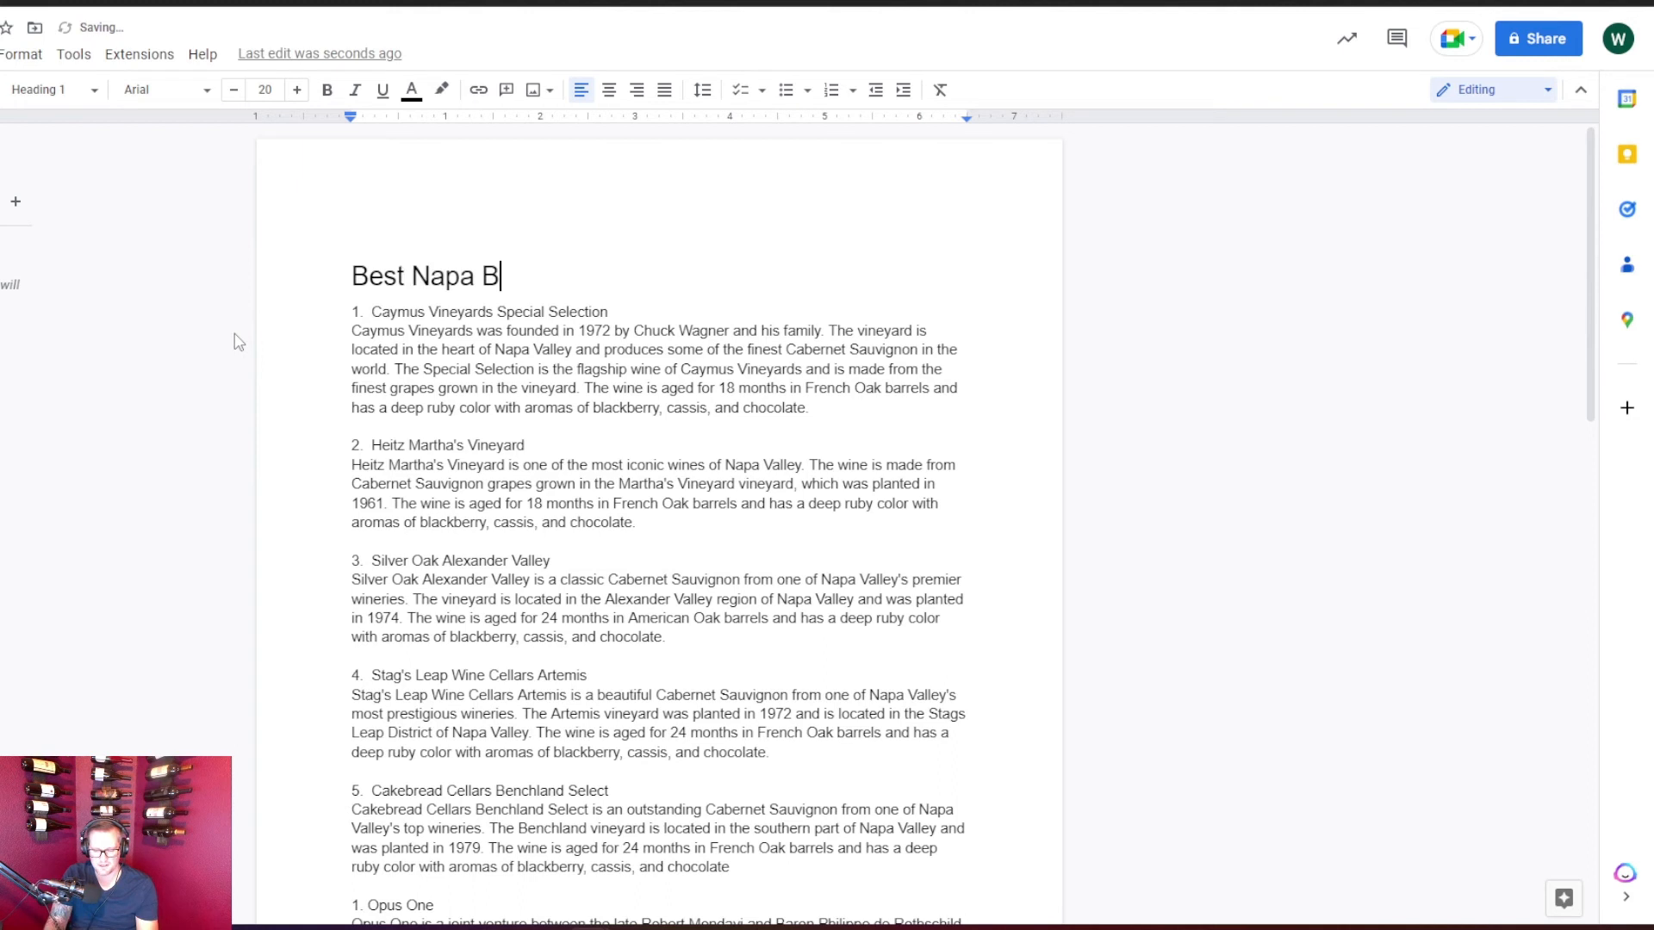
pyautogui.press('BackSpace')
pyautogui.write('ca')
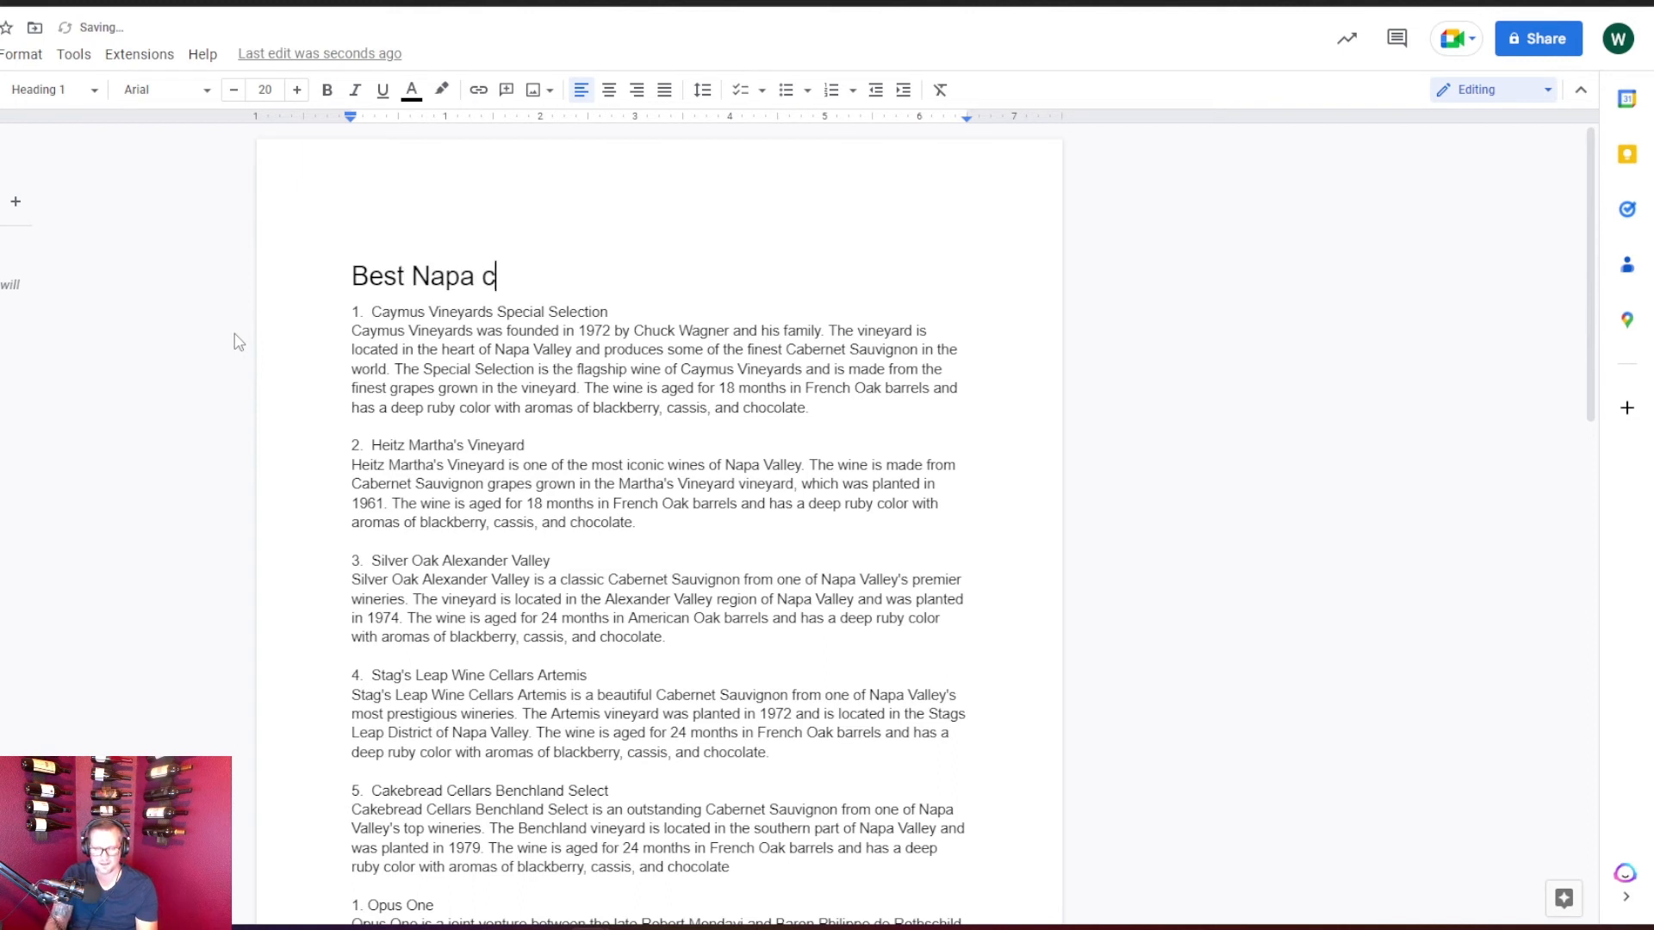
pyautogui.press('BackSpace')
pyautogui.press('BackSpace')
pyautogui.write('Cabs')
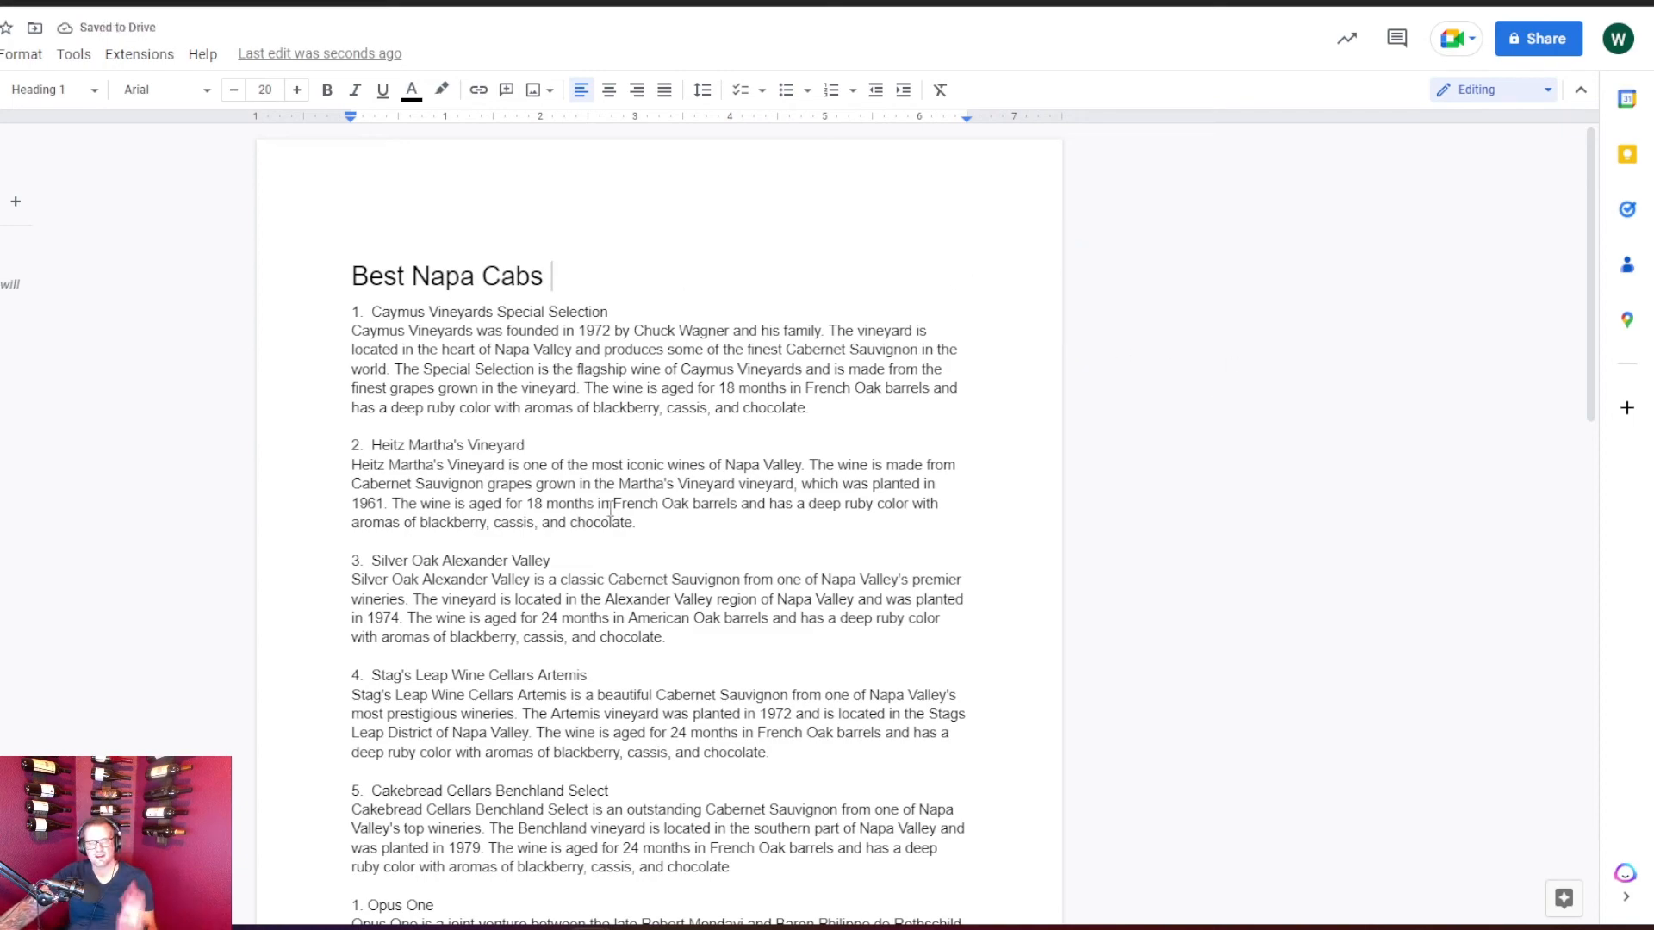
pyautogui.scroll(-9, 611, 508)
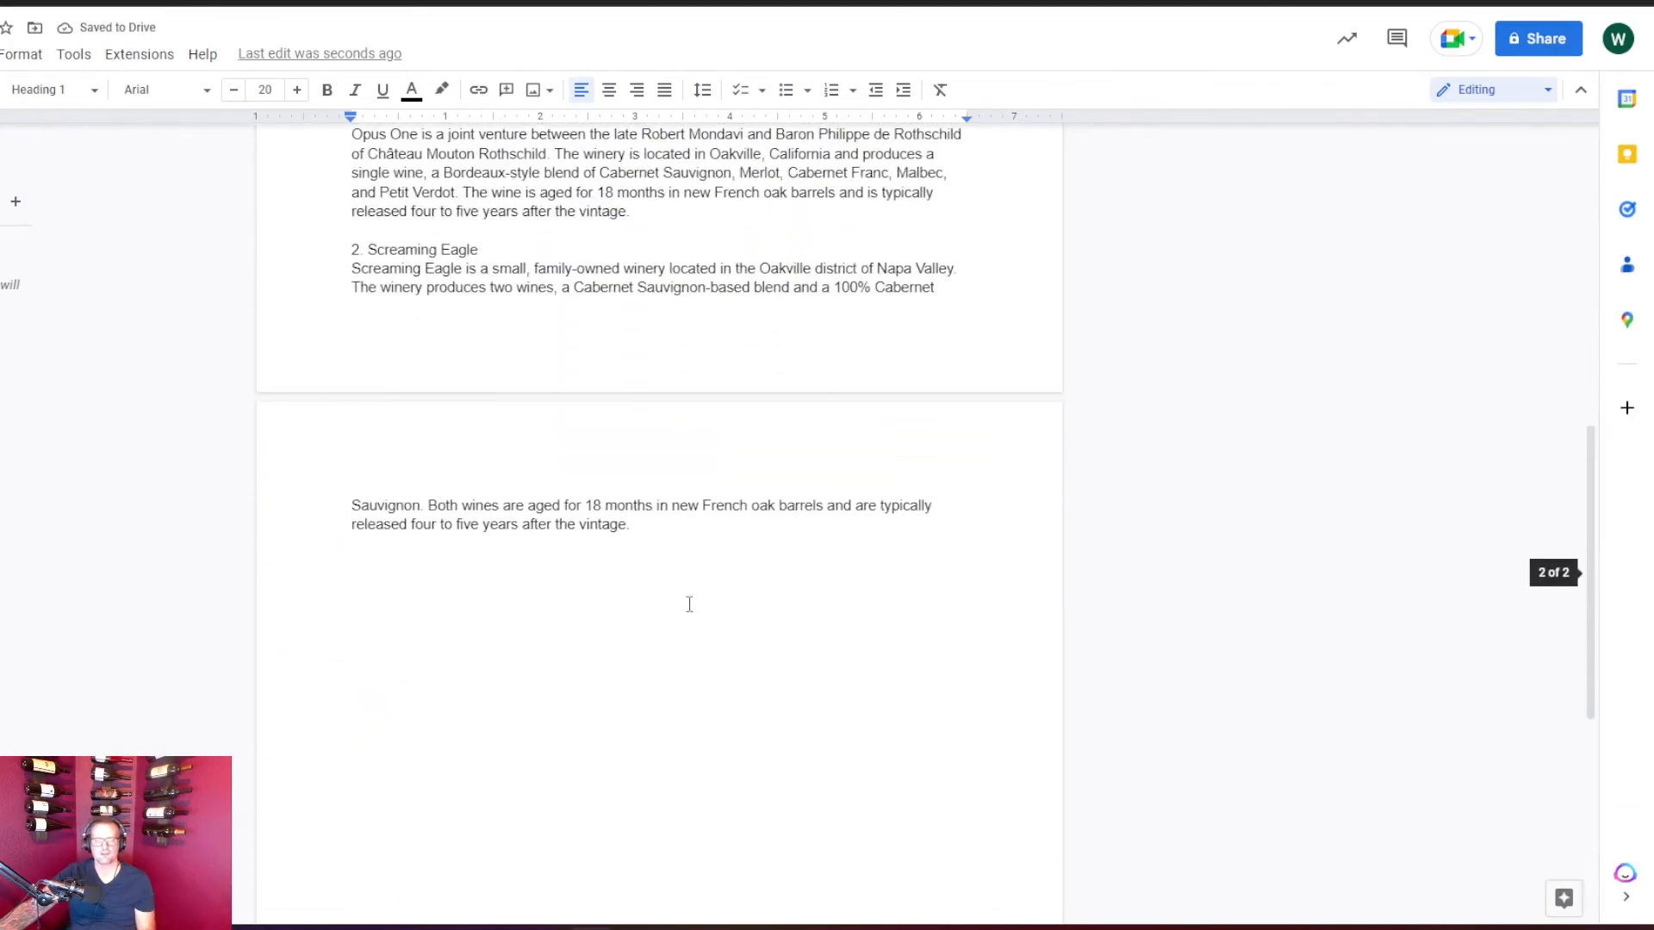
pyautogui.scroll(9, 689, 604)
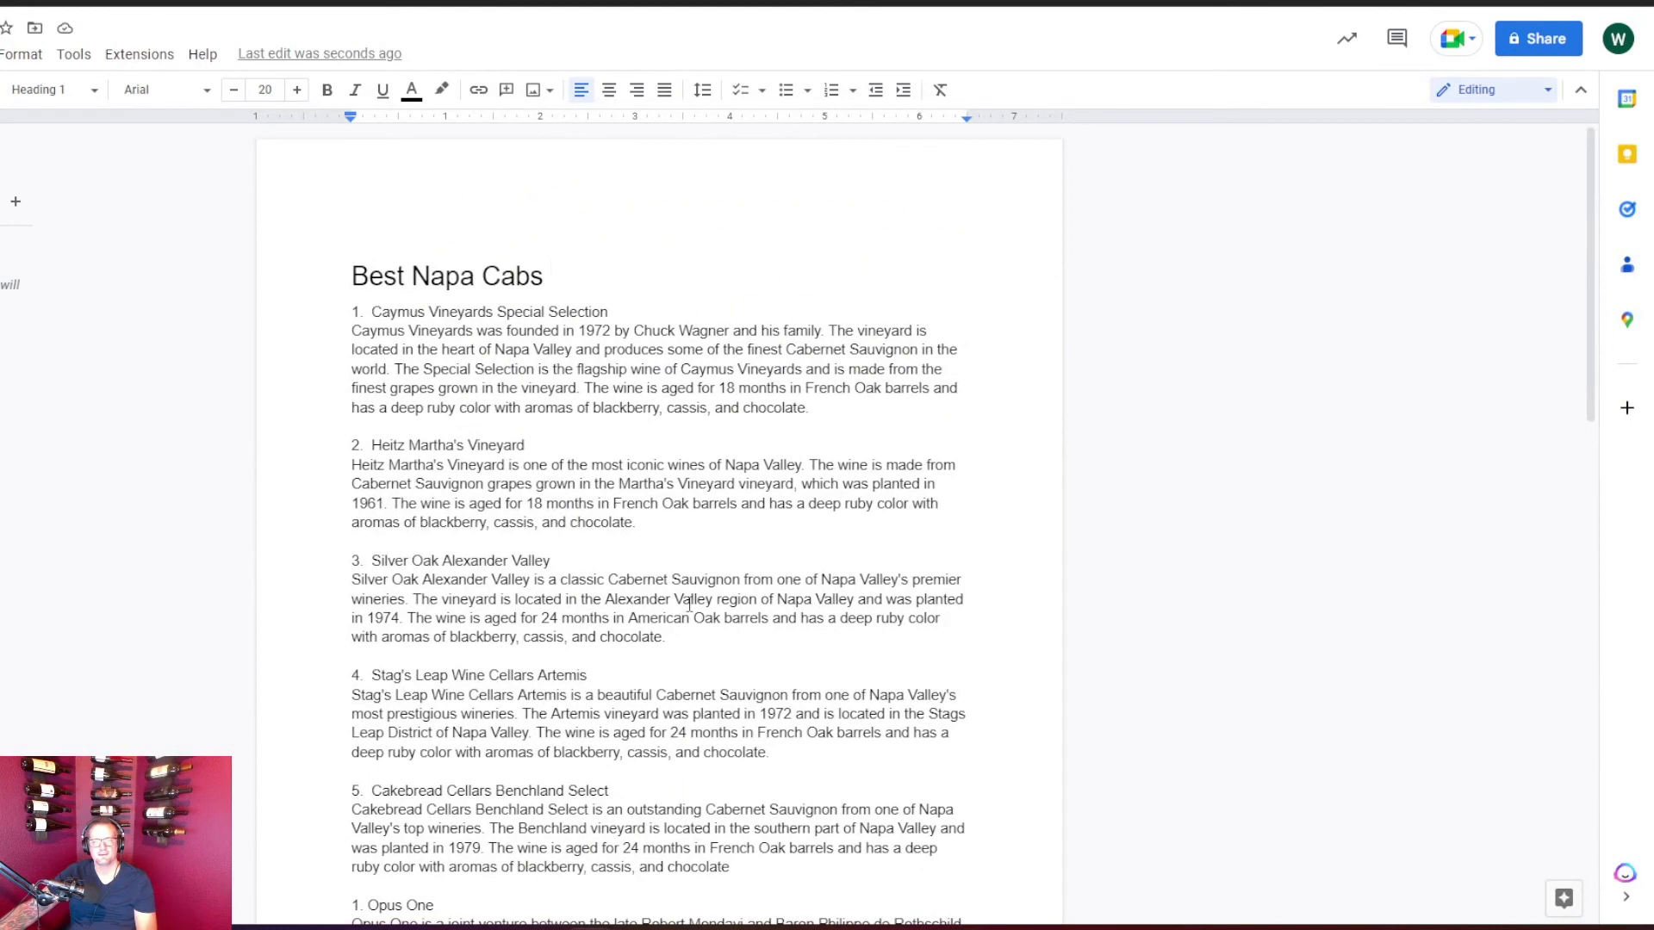